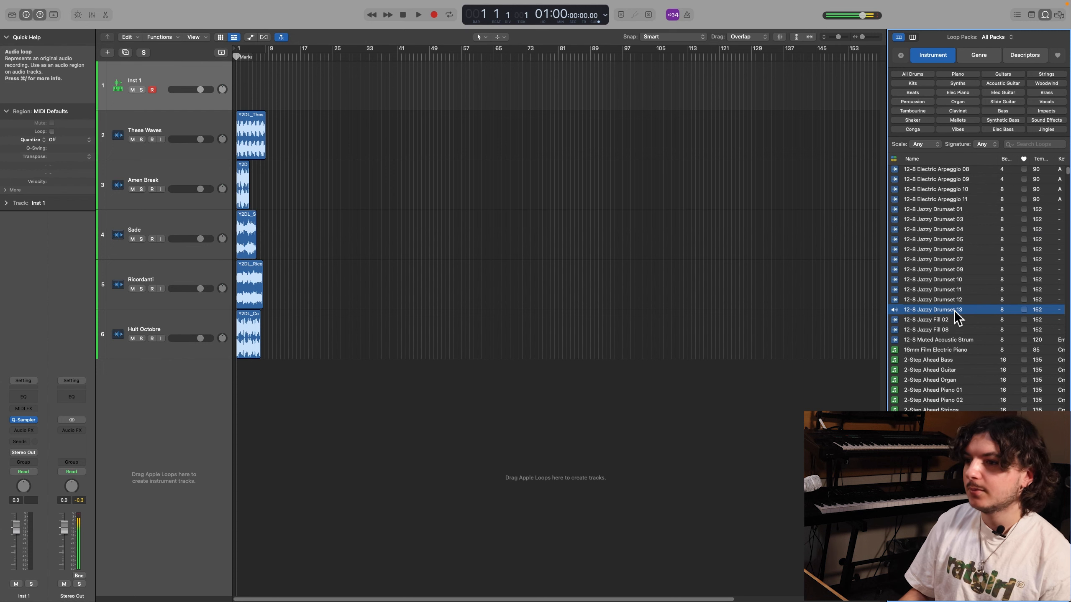
Load the 12-8 Jazzy Drumset 13 loop onto the Inst 1 track as Quick Sampler (Original) and switch the sampler to Classic mode
drag(953, 310, 179, 88)
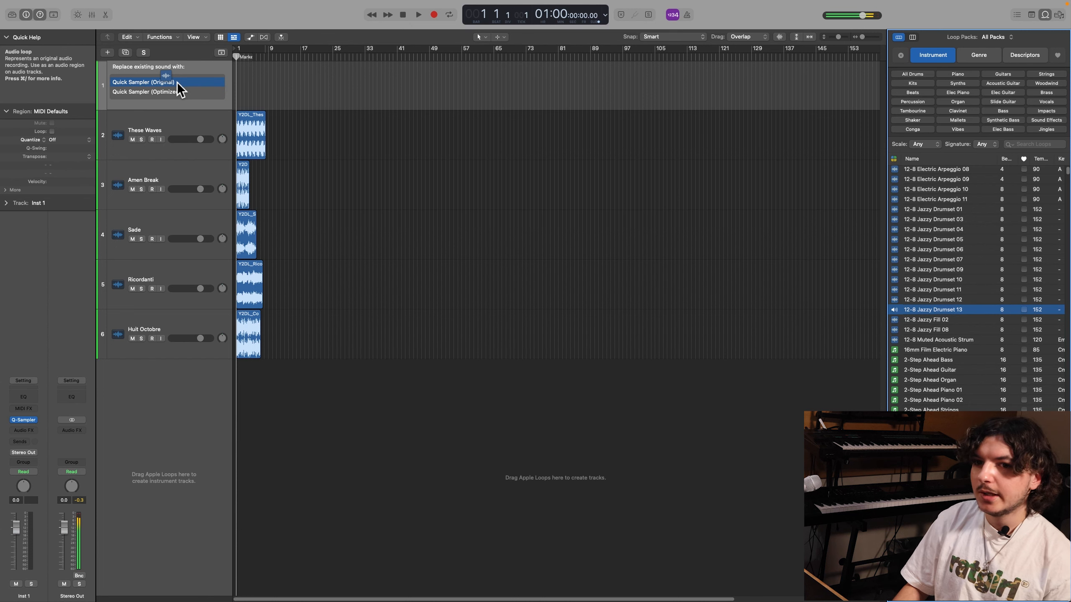
drag(178, 90, 177, 90)
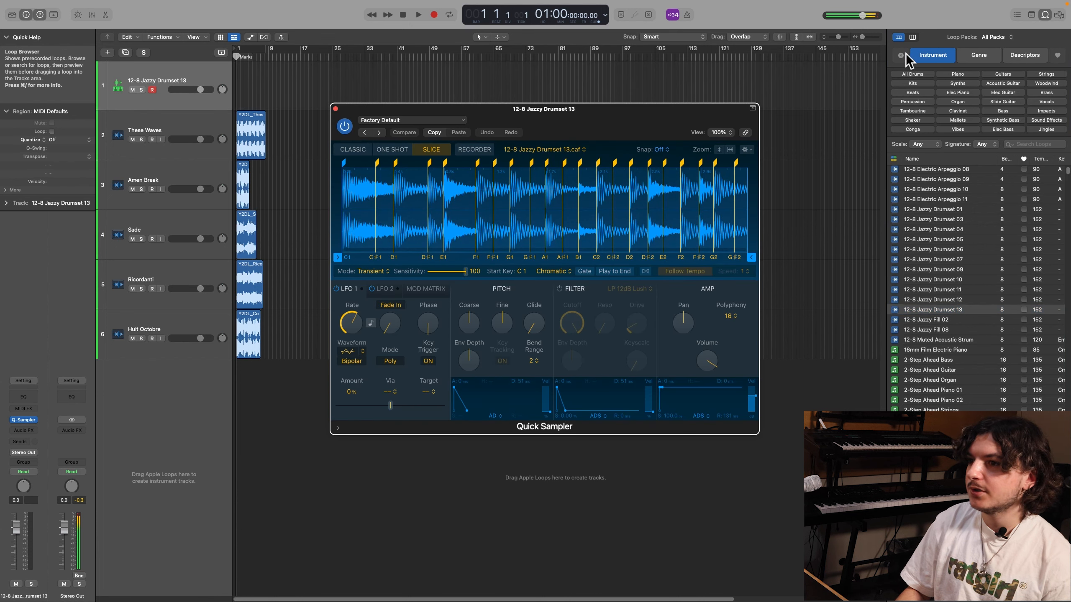
click(343, 153)
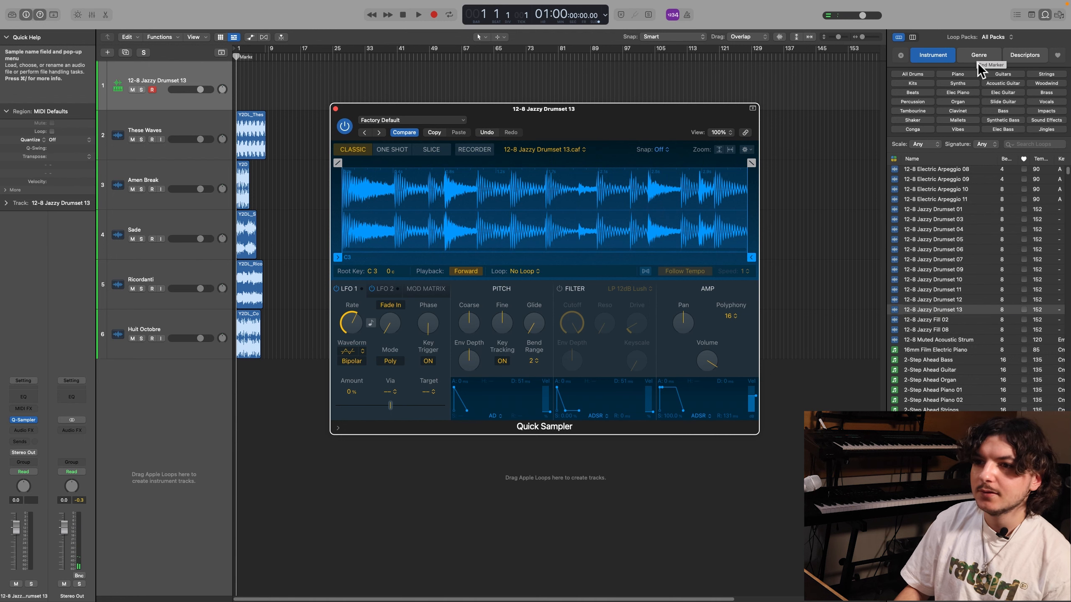
drag(670, 136, 674, 132)
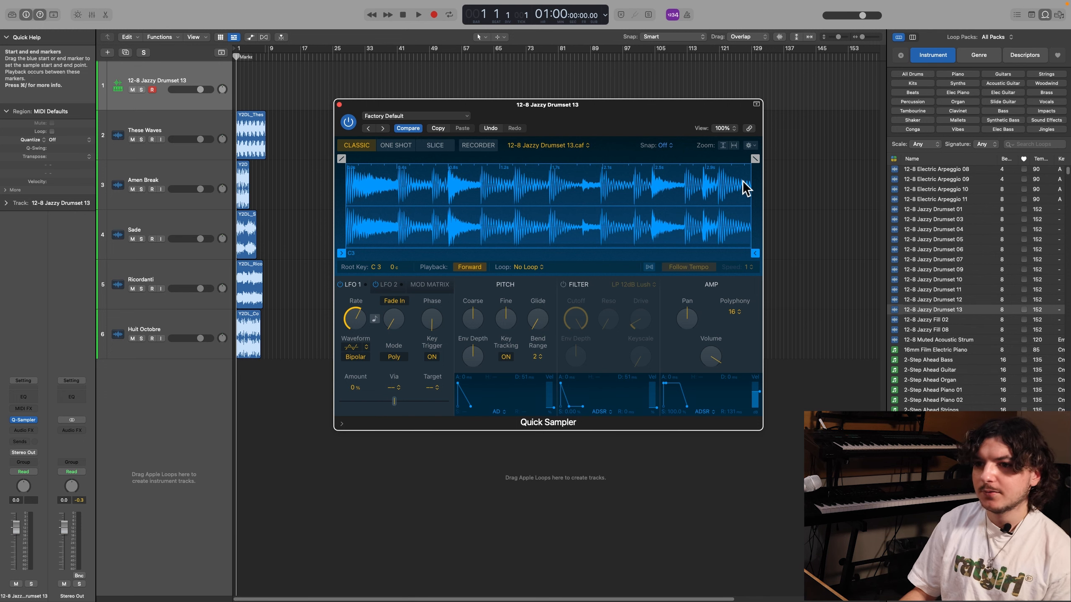
drag(671, 106, 688, 99)
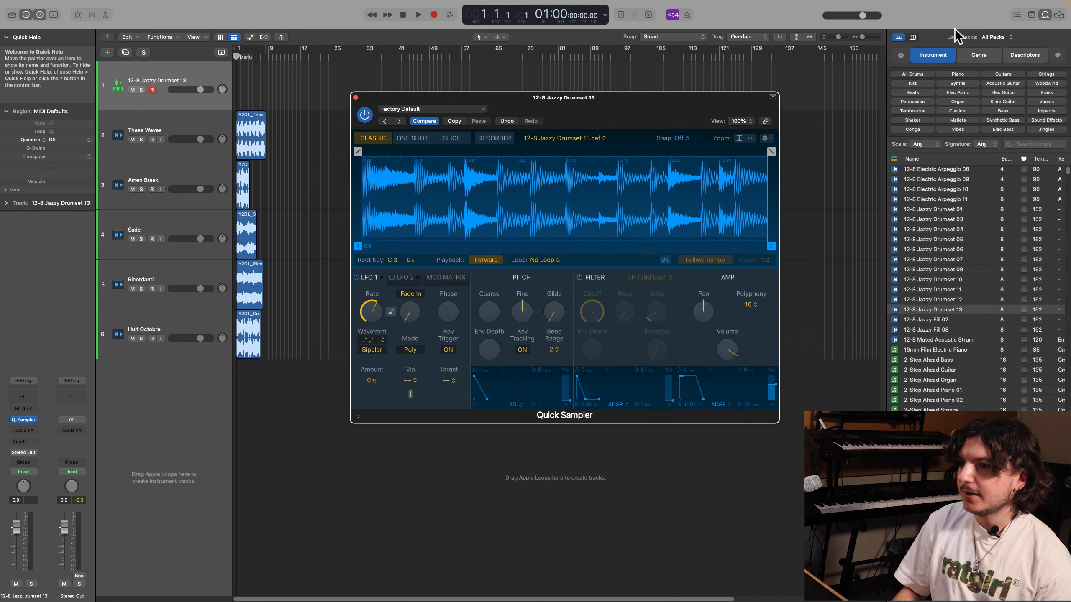
click(901, 60)
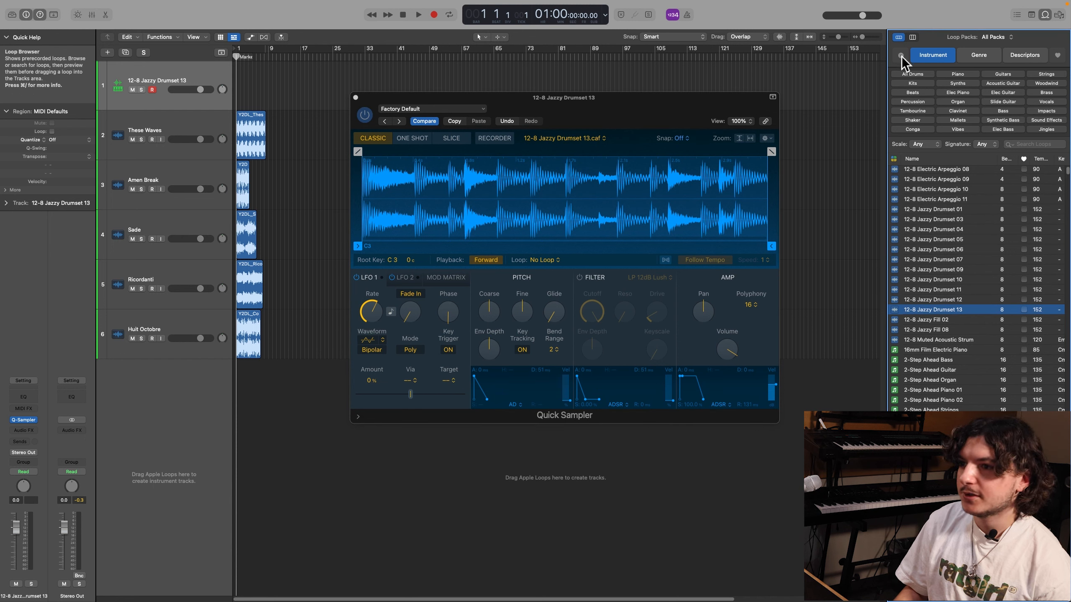
drag(605, 119, 623, 110)
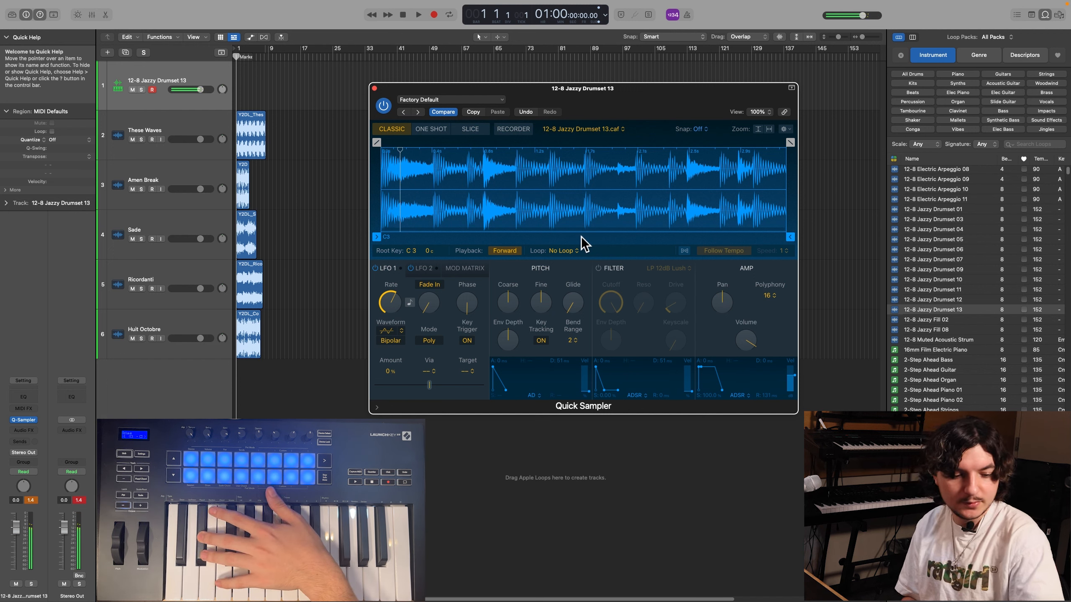
Turn on Flex with Follow Tempo for the sample, try the speed at ½, and set it to 2
click(685, 251)
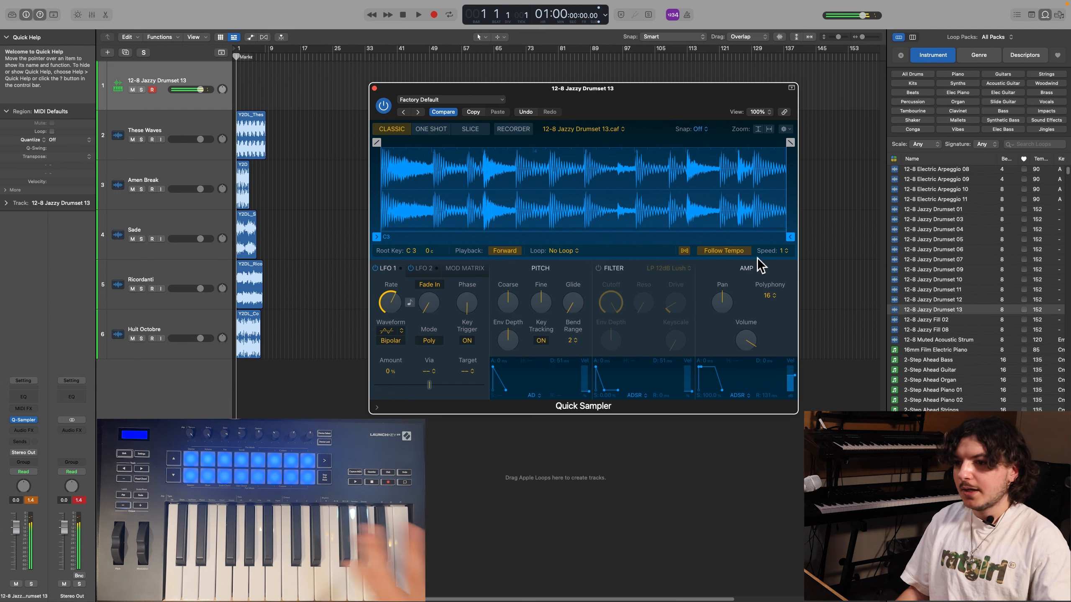
click(784, 251)
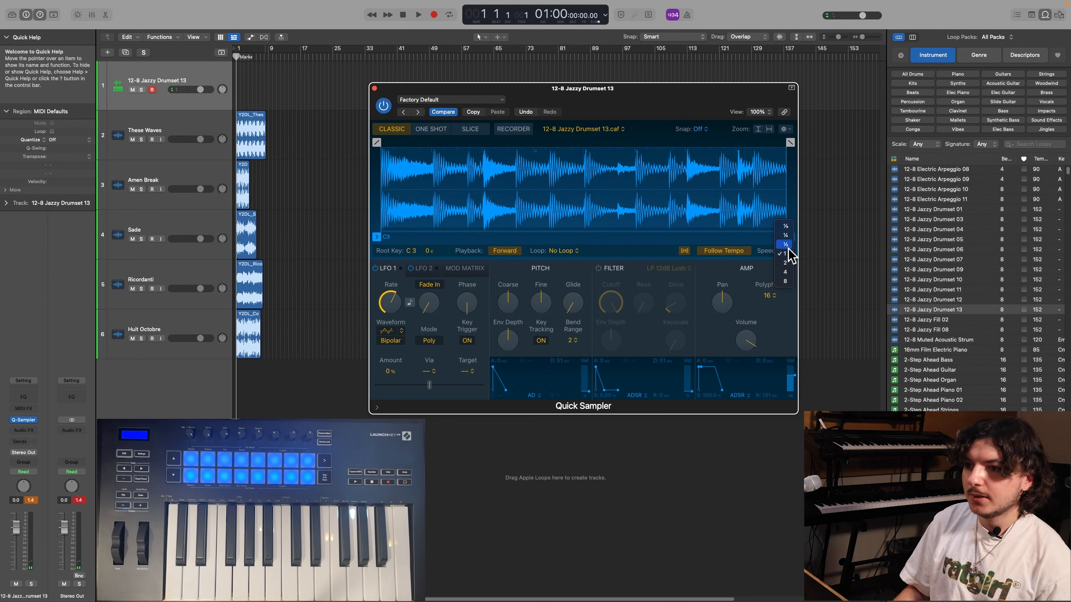
click(785, 244)
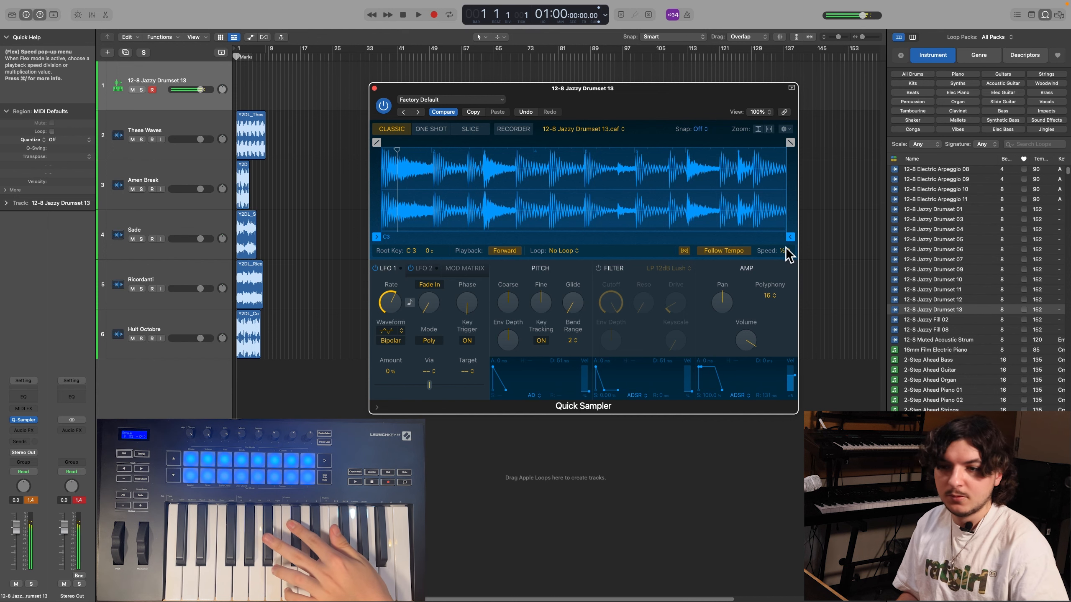
click(786, 249)
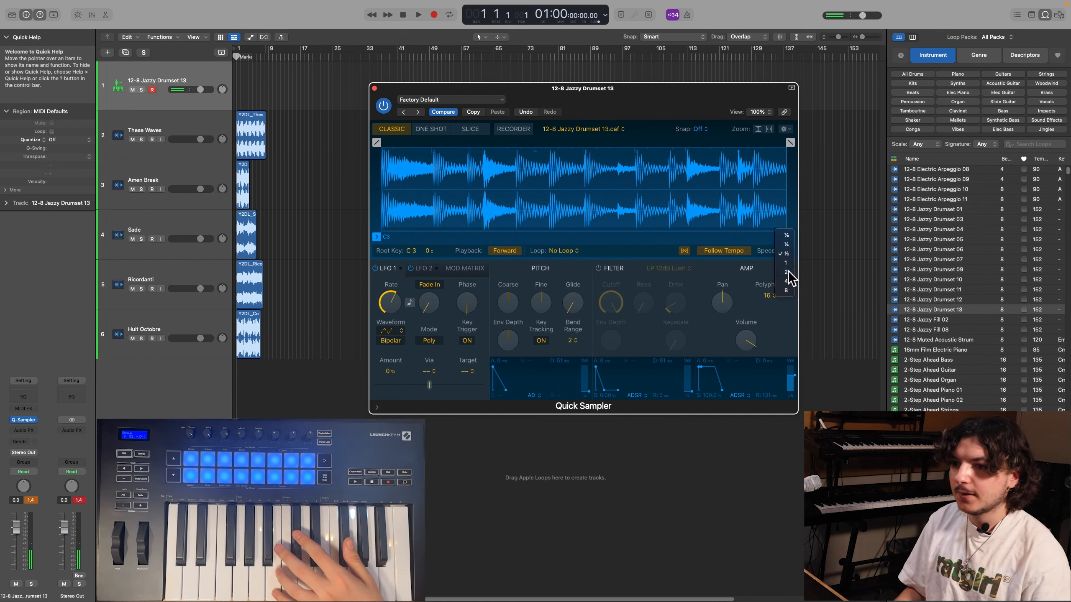
click(786, 272)
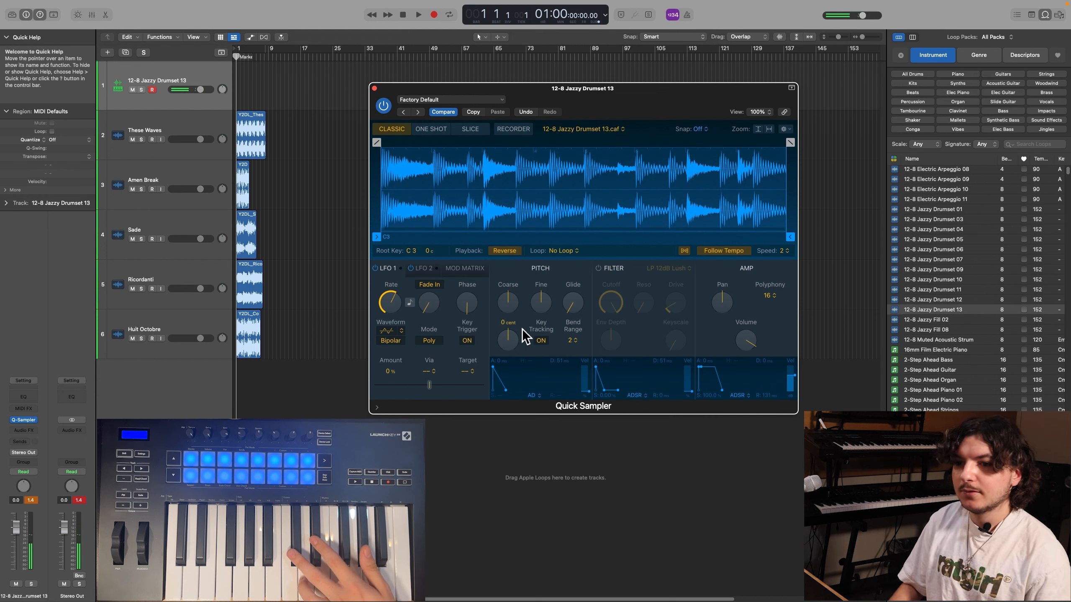
Compare Forward and Reverse playback of the sample and leave the playback direction on Reverse
click(506, 253)
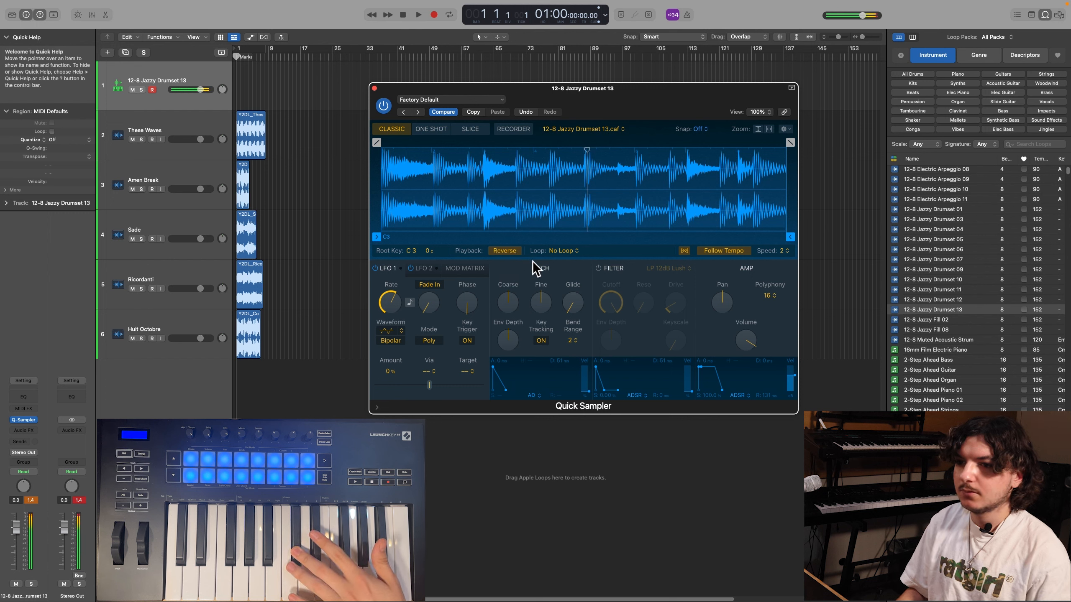
click(512, 254)
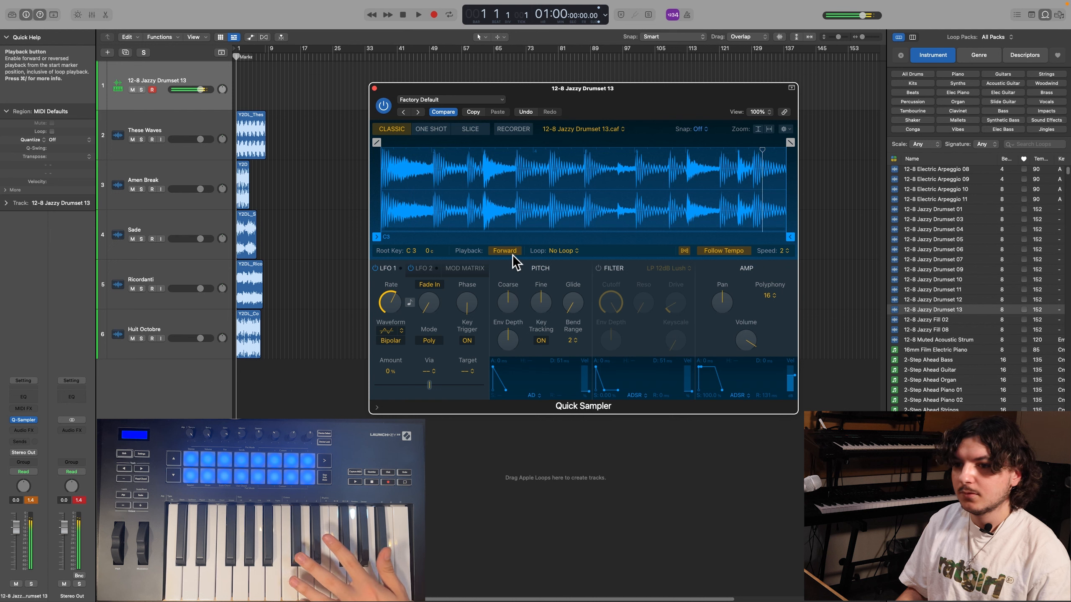
click(512, 254)
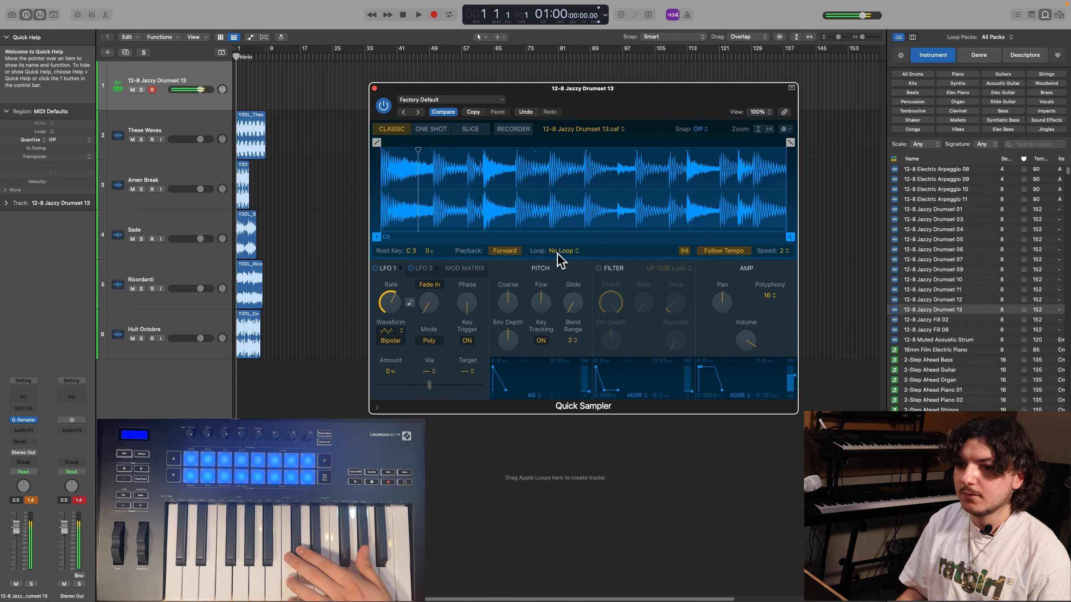
click(519, 253)
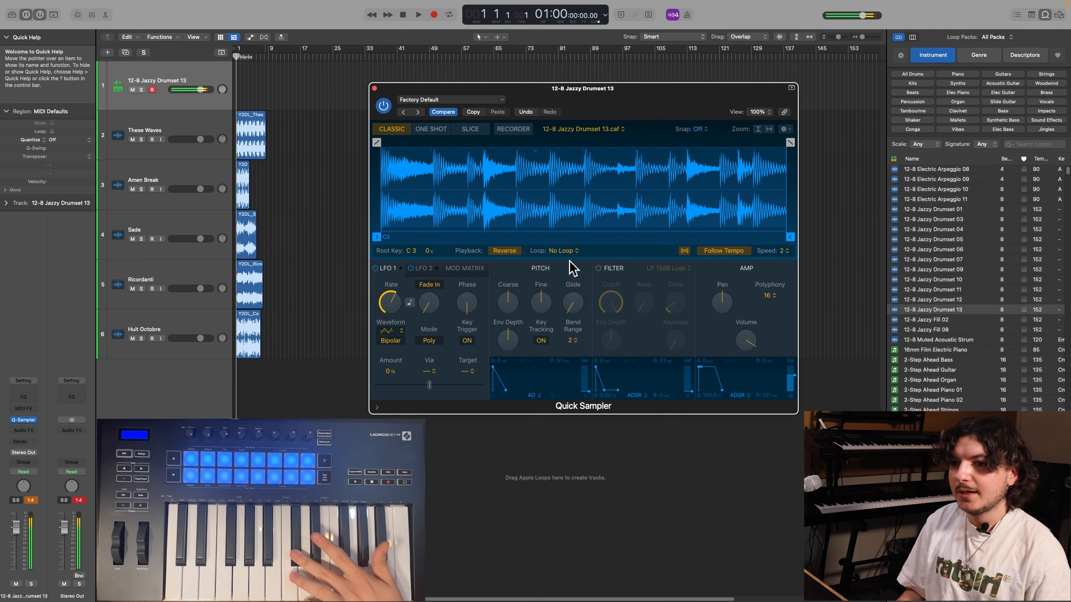
Trim the sample's end to 3 2 89 and try adjusting its fade-out
drag(789, 235, 504, 217)
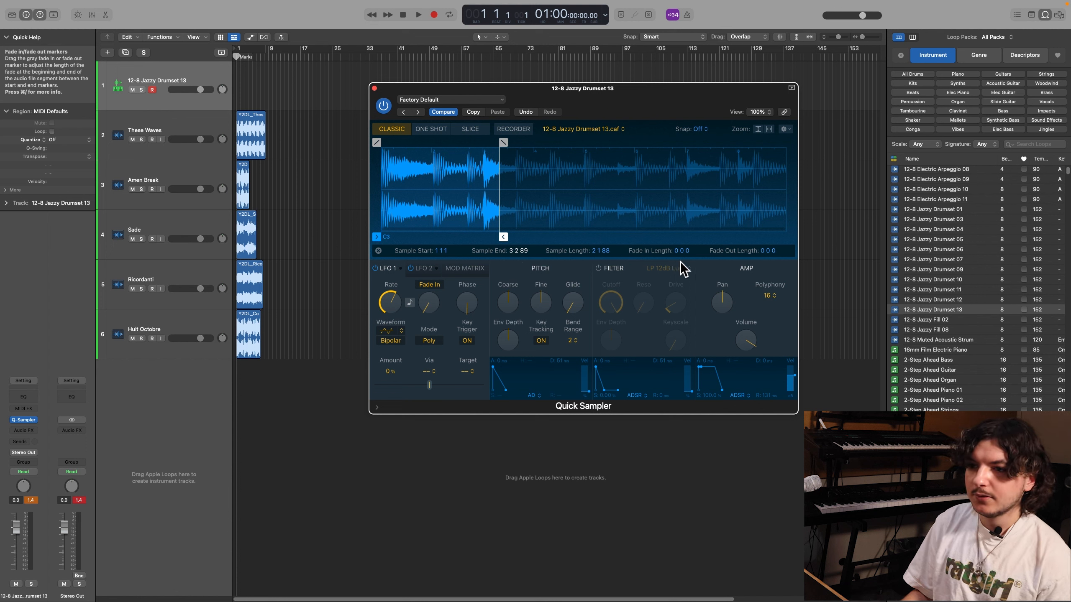
mouse_move(503, 143)
mouse_down()
mouse_move(463, 147)
mouse_move(516, 144)
mouse_up()
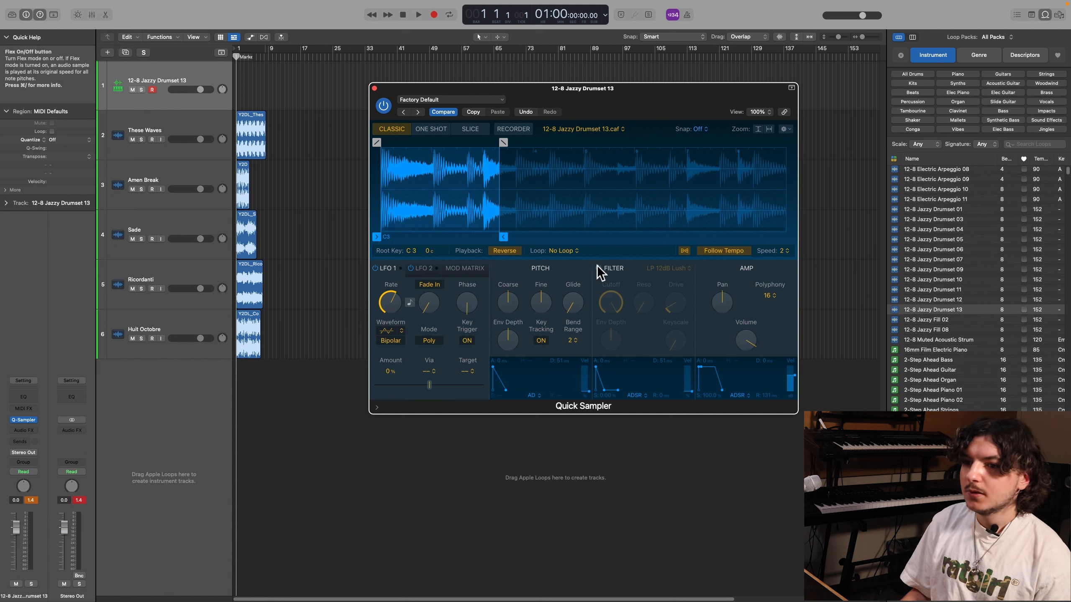
Set the loop mode to Alternate with the loop start at 2 4 217, and add a short fade-in to the sample
click(570, 252)
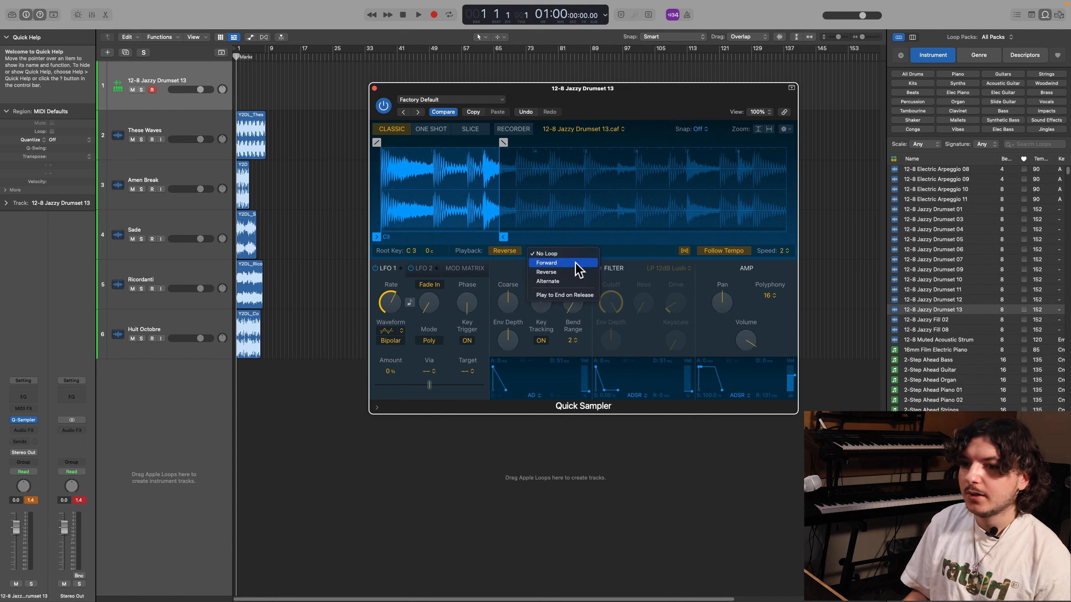
click(559, 279)
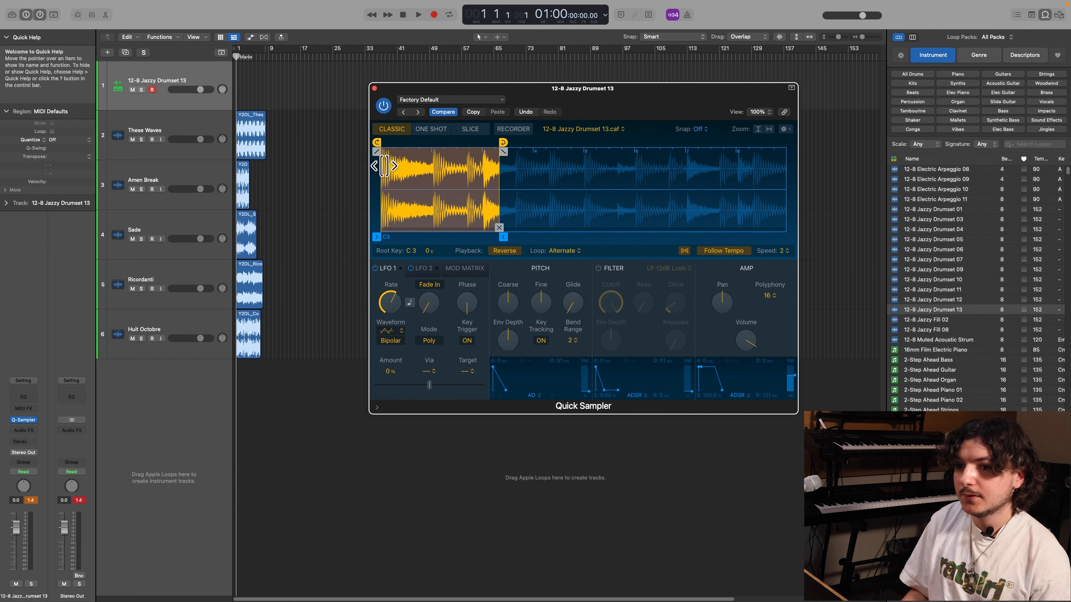
drag(380, 144, 477, 144)
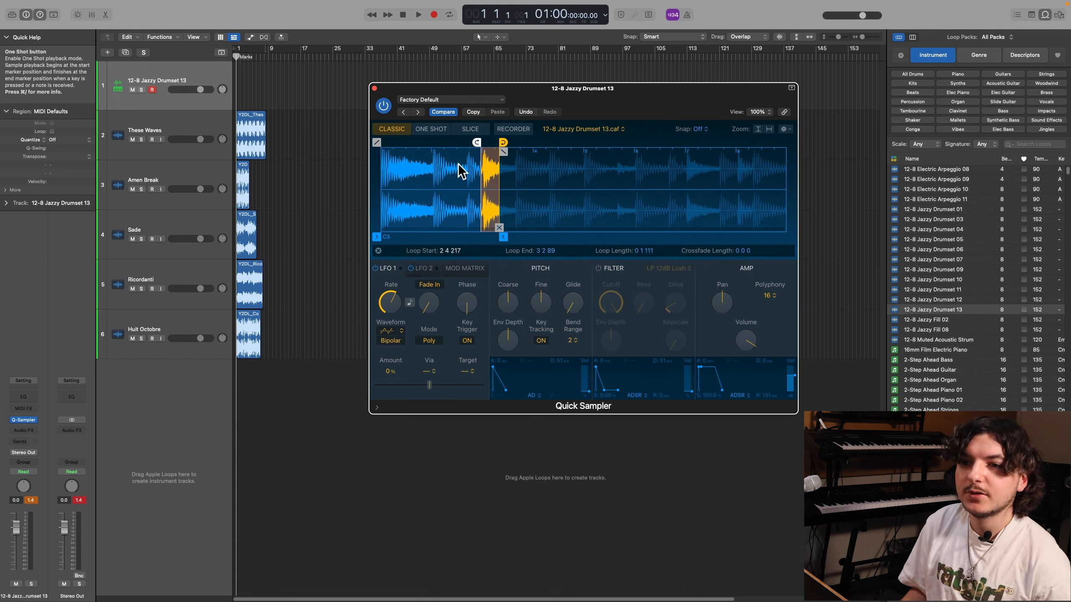
drag(503, 155, 505, 144)
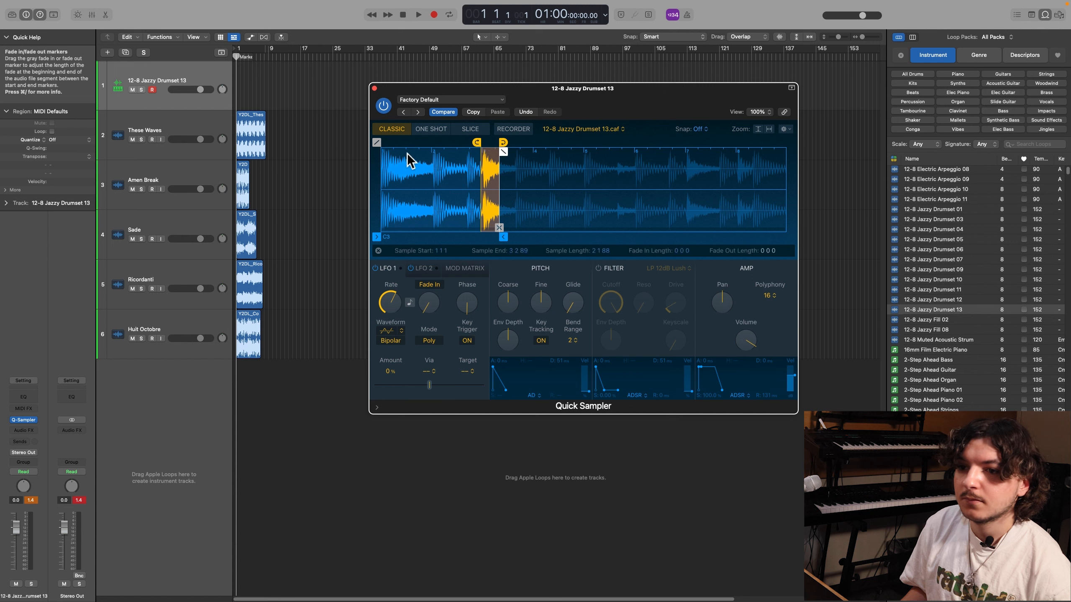
drag(382, 143, 398, 144)
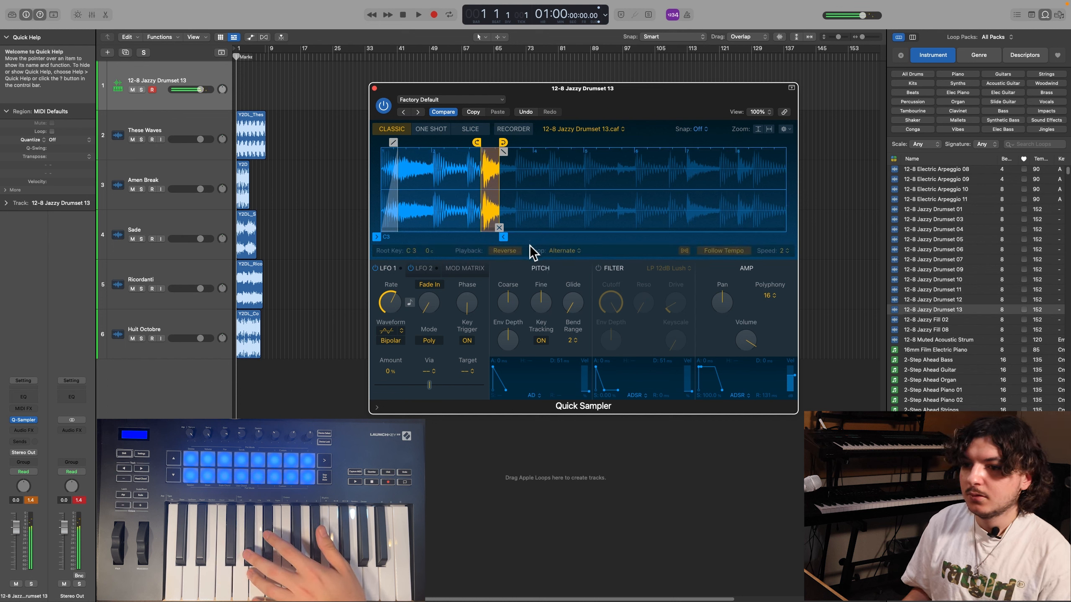
Try the sample with No Loop, and set the loop mode to Forward
click(552, 252)
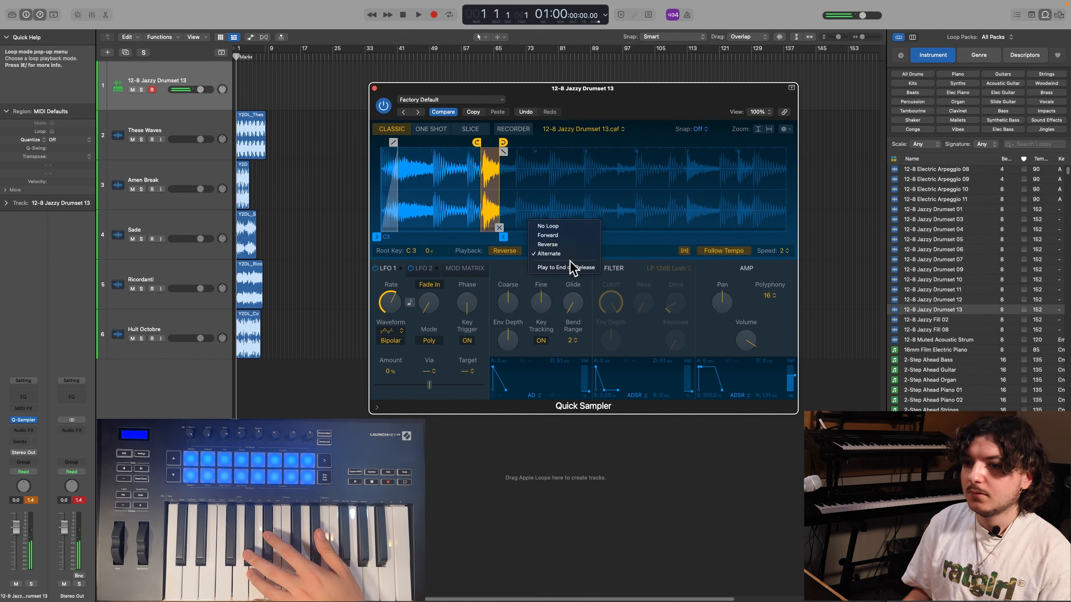
click(570, 228)
click(548, 252)
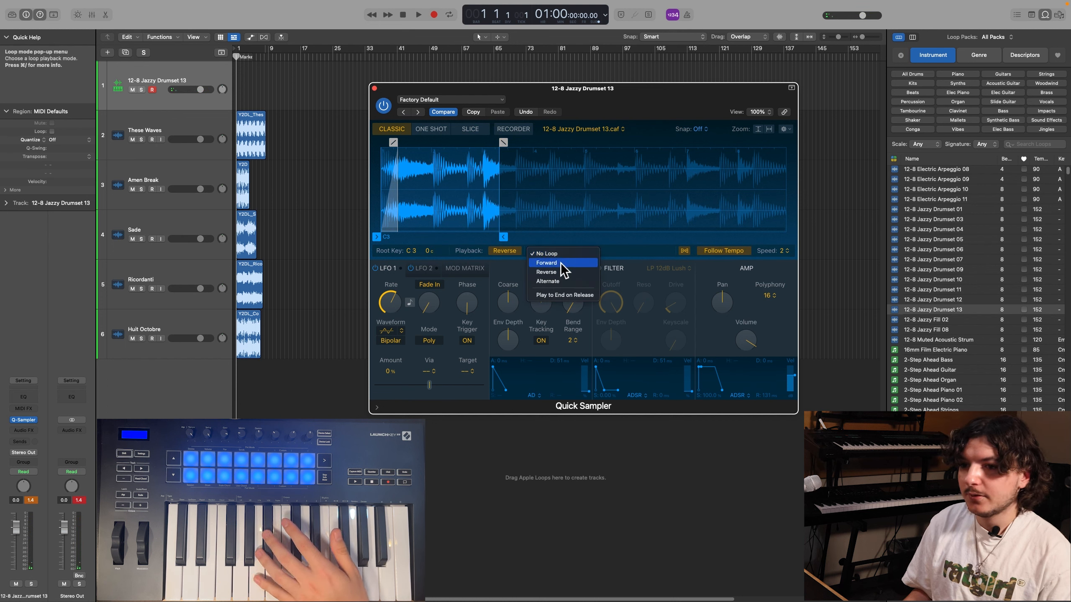
click(560, 263)
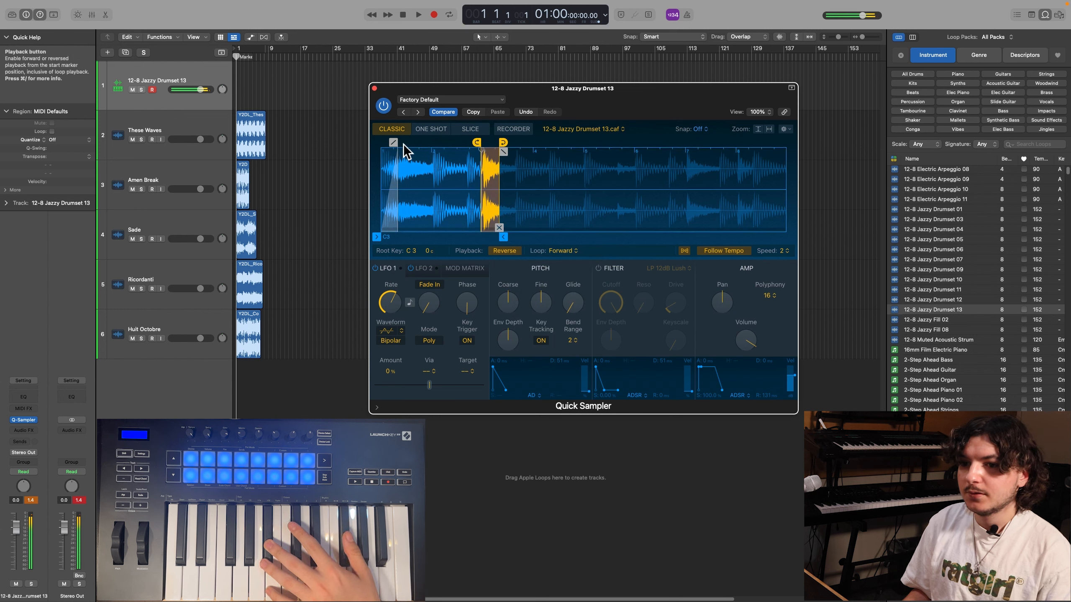
Remove the fade-in from the start of the sample
mouse_move(398, 178)
mouse_down()
mouse_move(476, 182)
mouse_move(422, 183)
mouse_move(466, 184)
mouse_up()
mouse_move(482, 185)
mouse_down()
mouse_move(430, 162)
mouse_move(373, 168)
mouse_up()
mouse_move(376, 239)
mouse_down()
mouse_move(440, 235)
mouse_move(342, 239)
mouse_up()
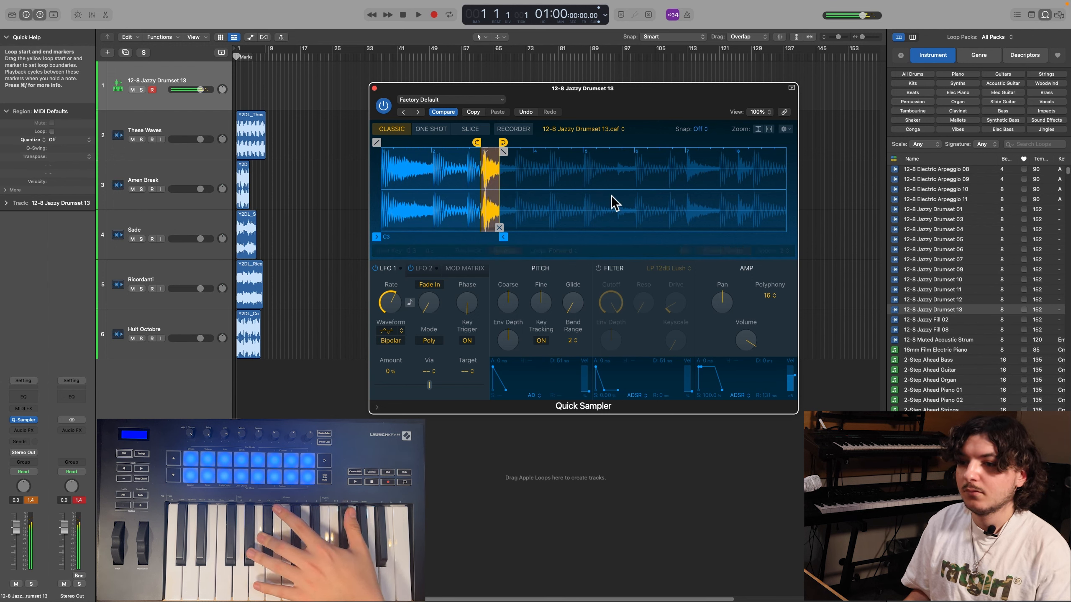
Set the flex speed to 1 and play the sample Forward with the loop mode on Reverse
click(785, 251)
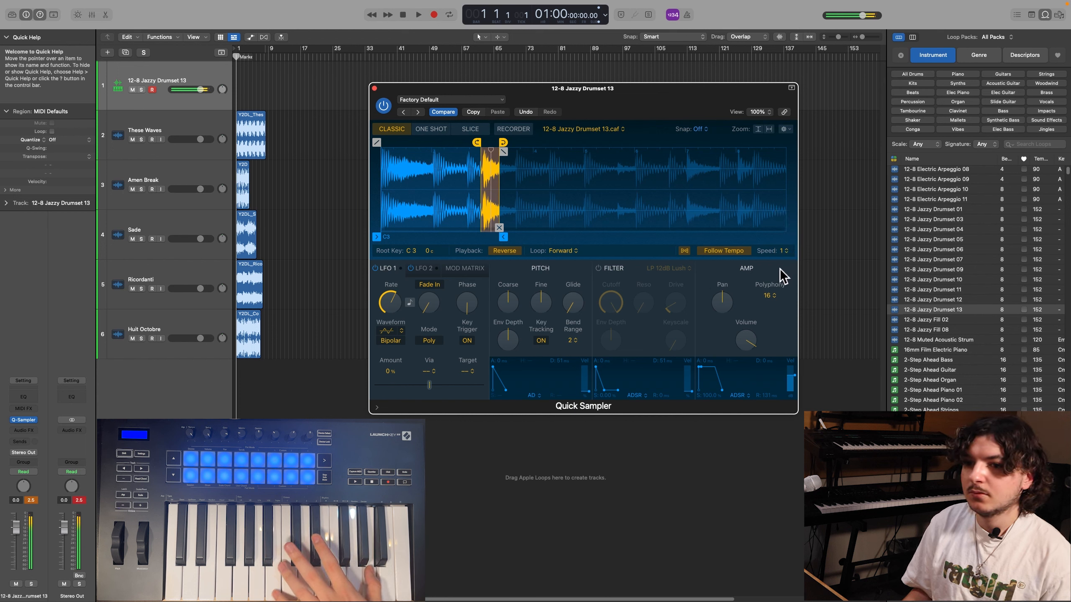
click(512, 255)
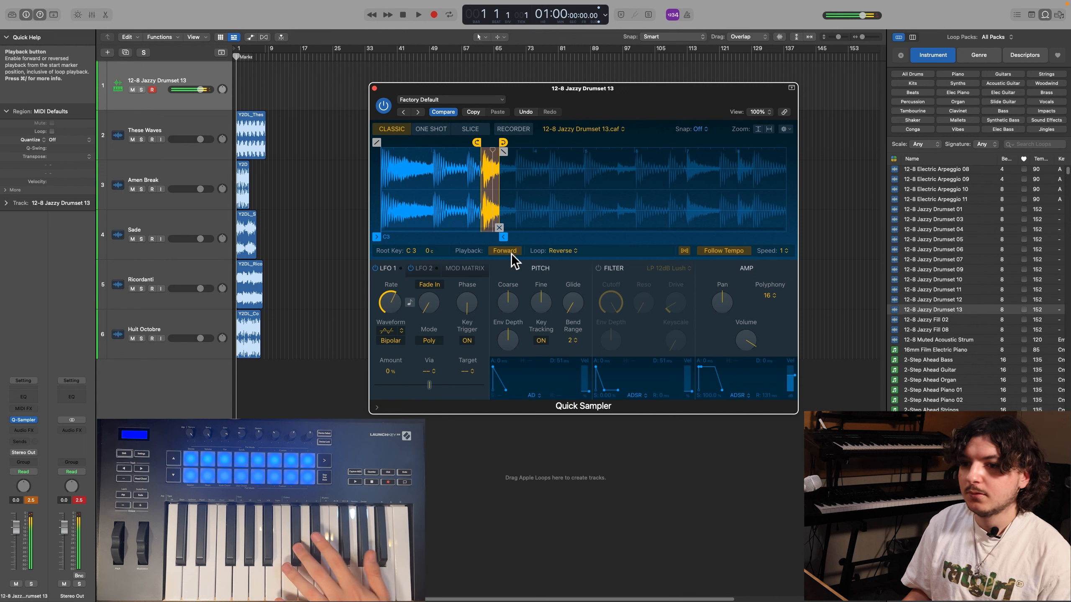
Extend the loop start back to 1 1 1, and narrow the loop again to the last hit of the trimmed sample
drag(477, 143, 377, 143)
mouse_move(502, 143)
mouse_down()
mouse_move(388, 143)
mouse_move(502, 144)
mouse_up()
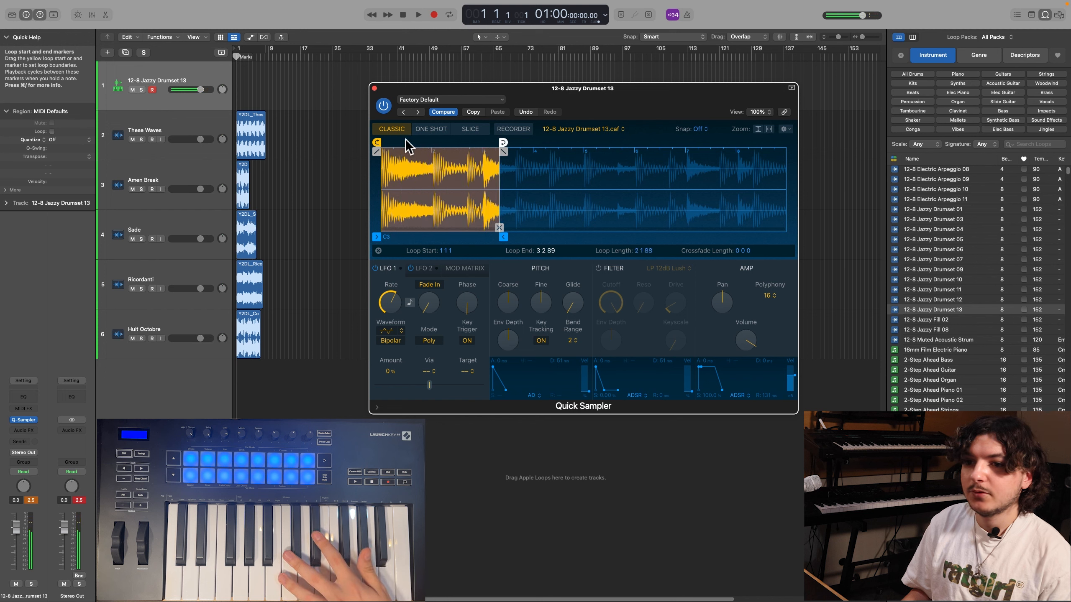
drag(378, 144, 479, 144)
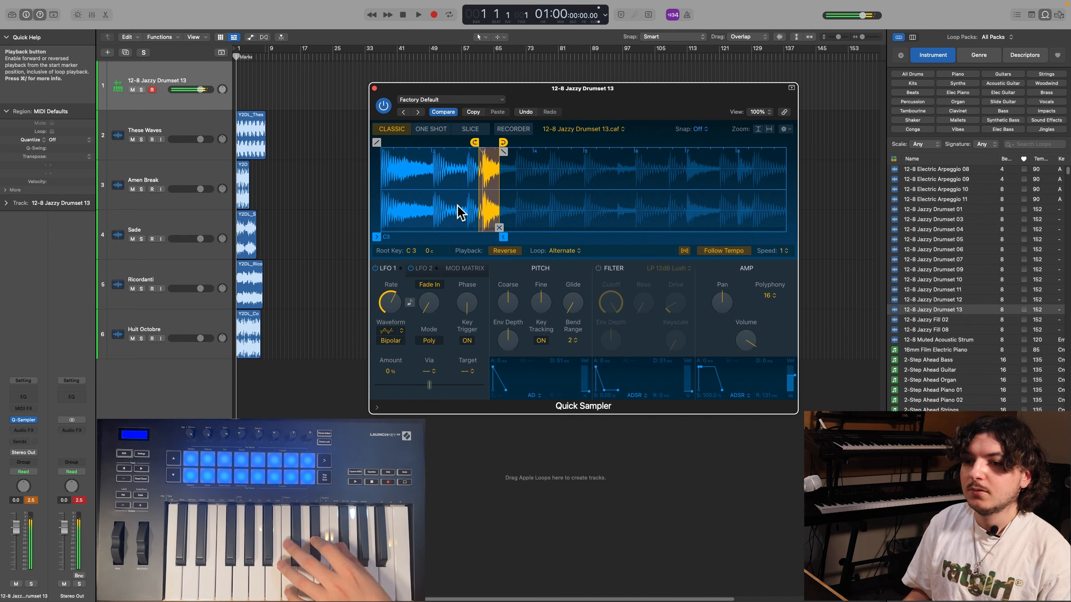
Set the sample's loop mode to No Loop
click(564, 251)
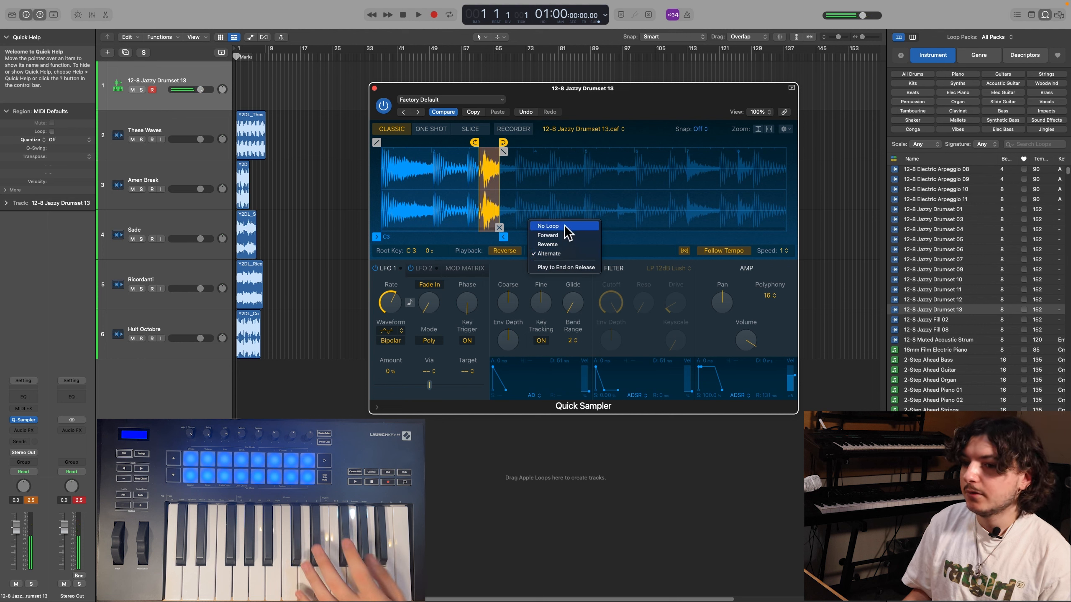
click(550, 227)
Move the sample's end to 3 3 130 and give it a fade-out length of 0 1 38
drag(505, 237, 514, 225)
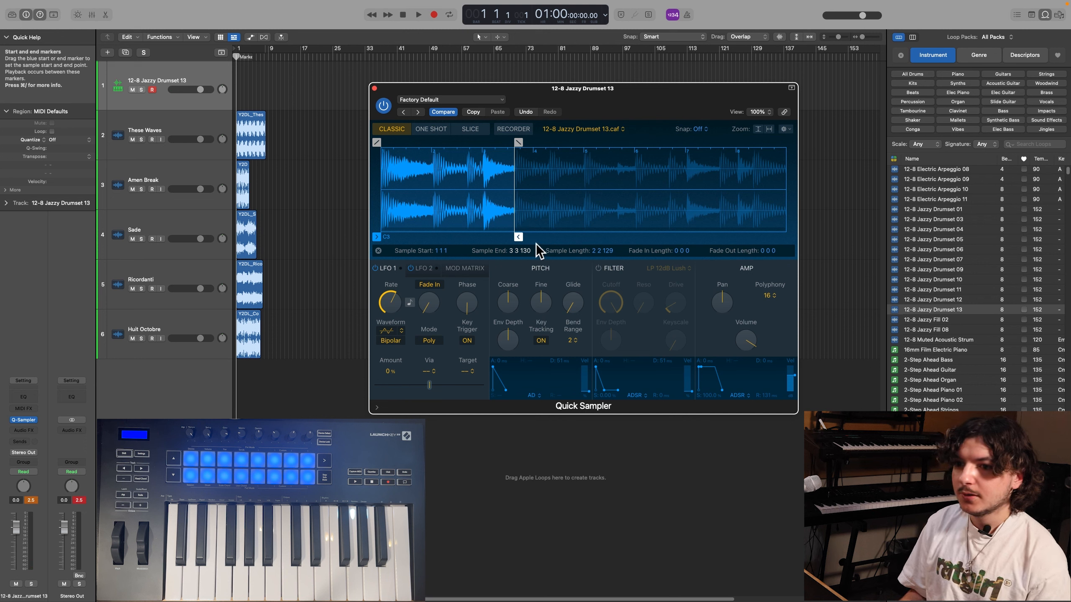
drag(518, 143, 503, 142)
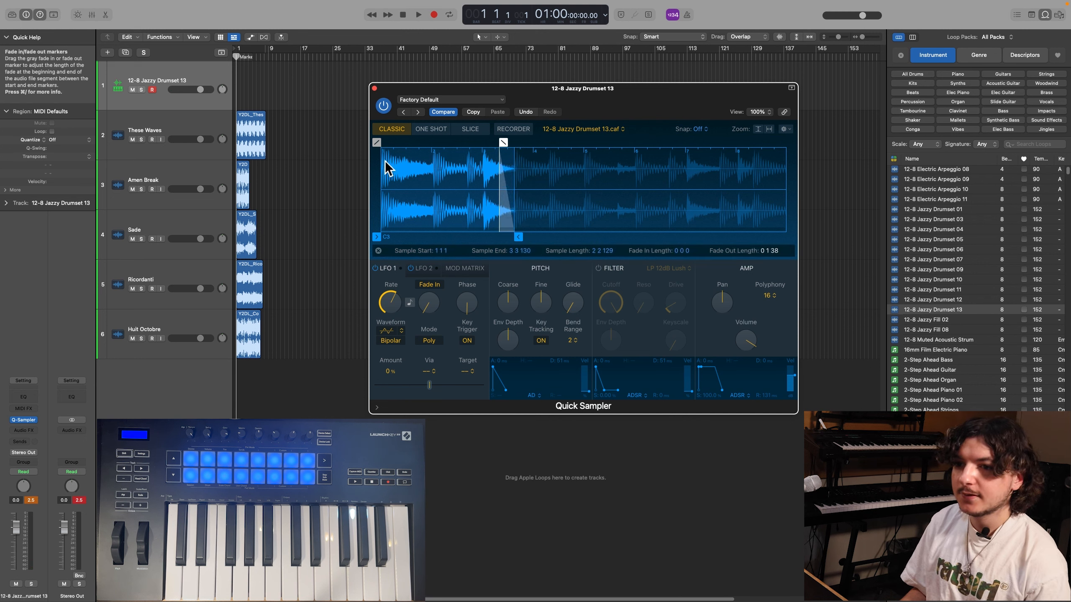
mouse_move(376, 142)
mouse_down()
mouse_move(390, 144)
mouse_move(354, 148)
mouse_up()
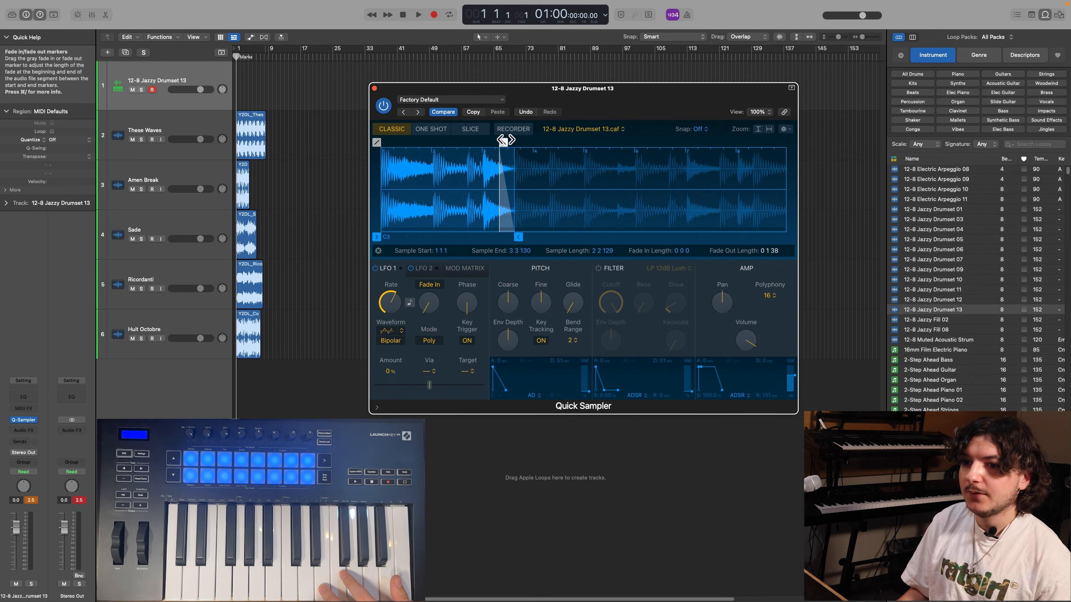
Remove the fade-out and trim the sample to start at 3 4 22 and end at 5 2 184
drag(505, 140, 520, 142)
mouse_move(515, 223)
mouse_down()
mouse_move(540, 238)
mouse_move(620, 237)
mouse_move(610, 236)
mouse_up()
mouse_move(377, 237)
mouse_down()
mouse_move(531, 228)
mouse_move(522, 227)
mouse_up()
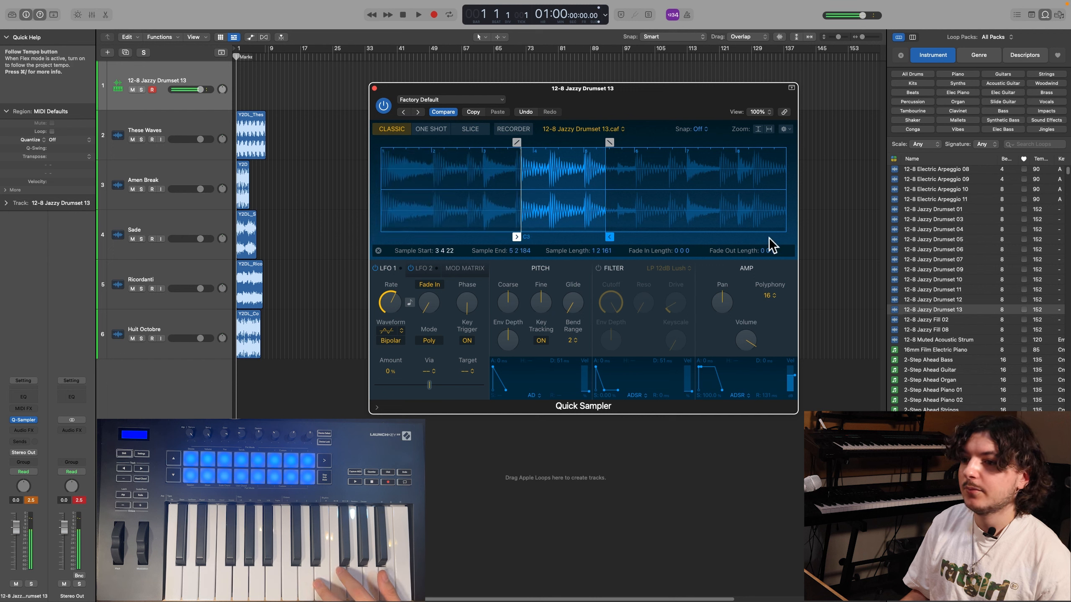
click(504, 251)
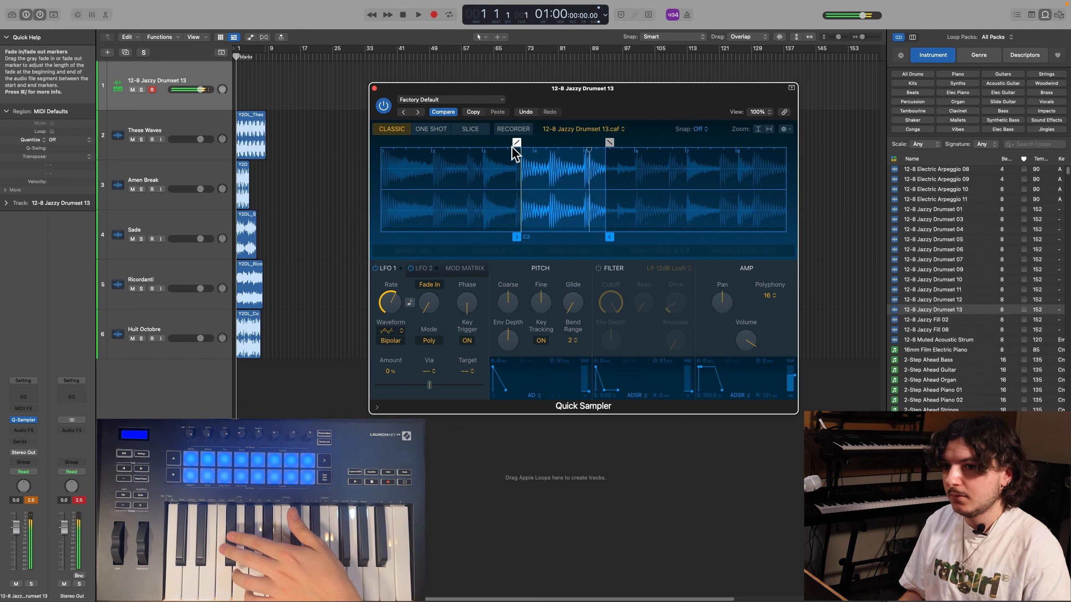
Move the sample's start to 3 3 87 and give it a fade-in length of 0 1 85 plus a short fade-out
drag(515, 236, 507, 237)
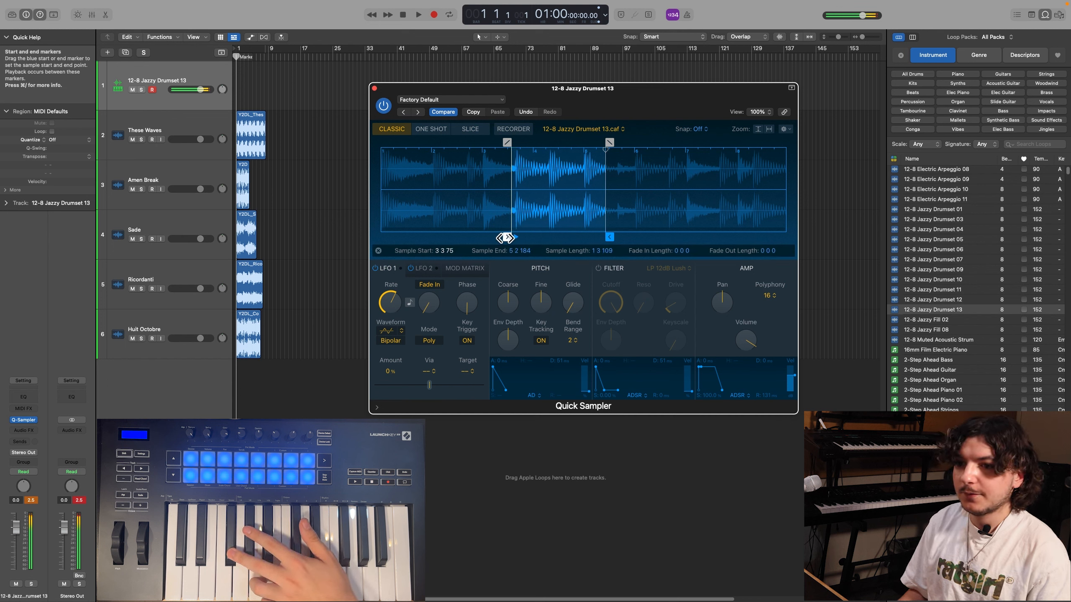
drag(507, 142, 524, 142)
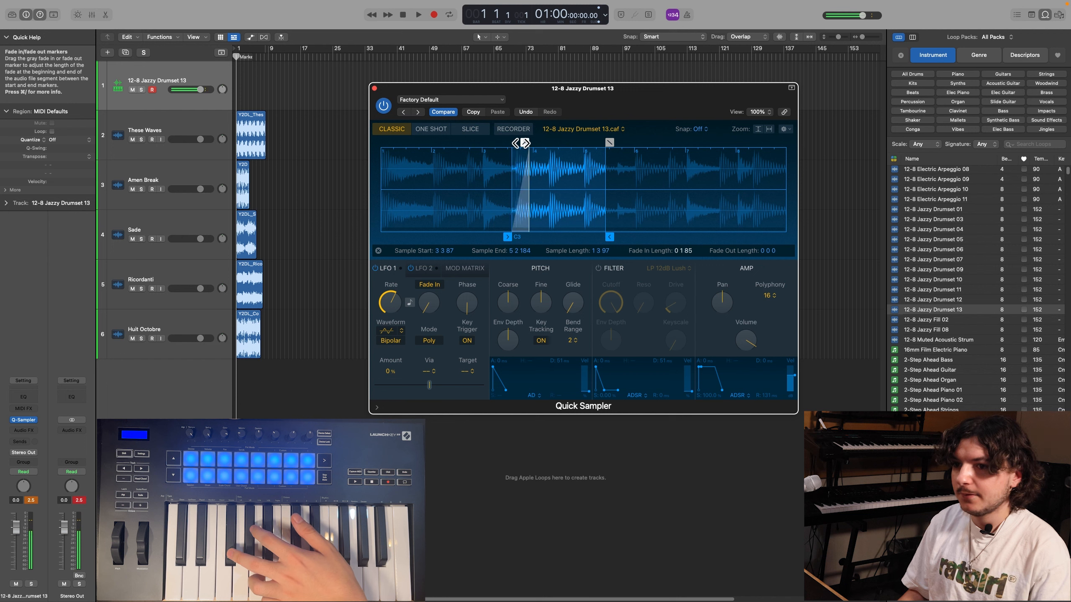
drag(609, 144, 592, 143)
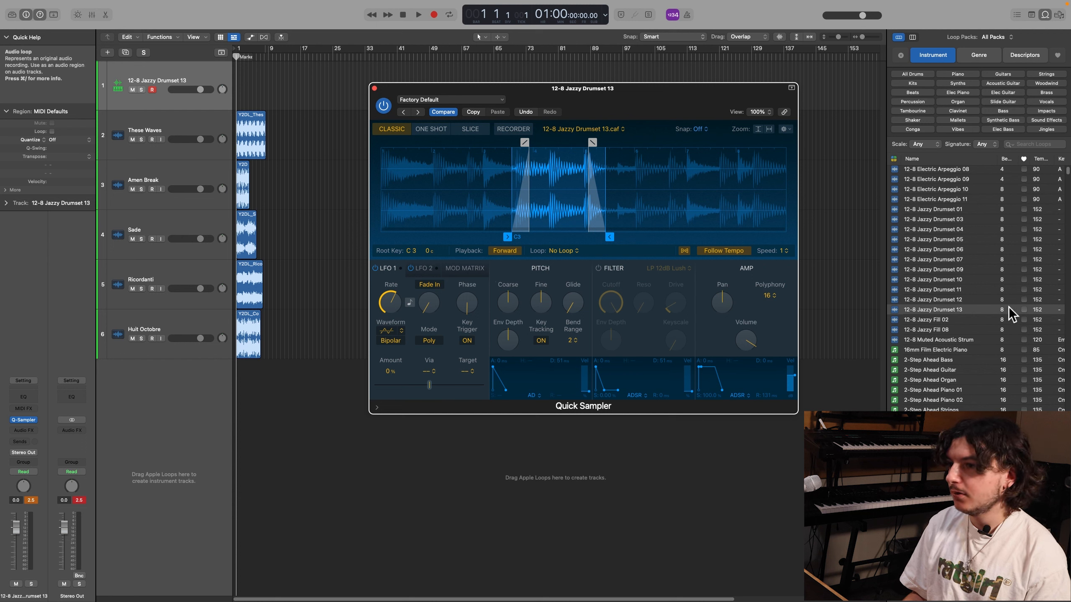
Replace the drum sample in the sampler with the 12-8 Acoustic Strum 02 loop
scroll(1011, 314, up, 10)
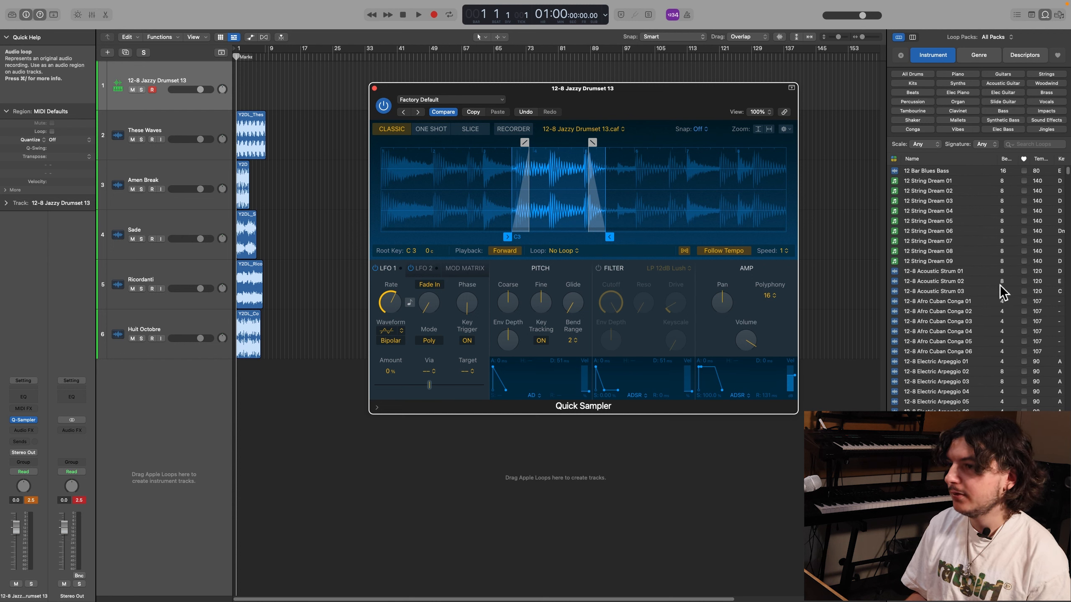
drag(982, 291, 710, 188)
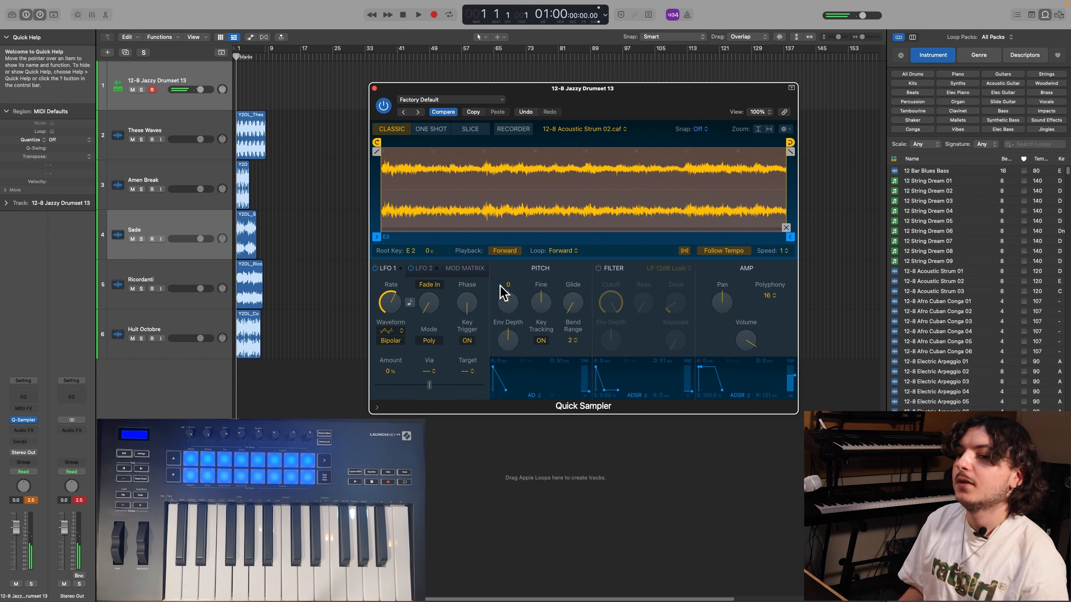
Turn off Flex mode for the acoustic strum sample and adjust the amp envelope's release time
click(684, 251)
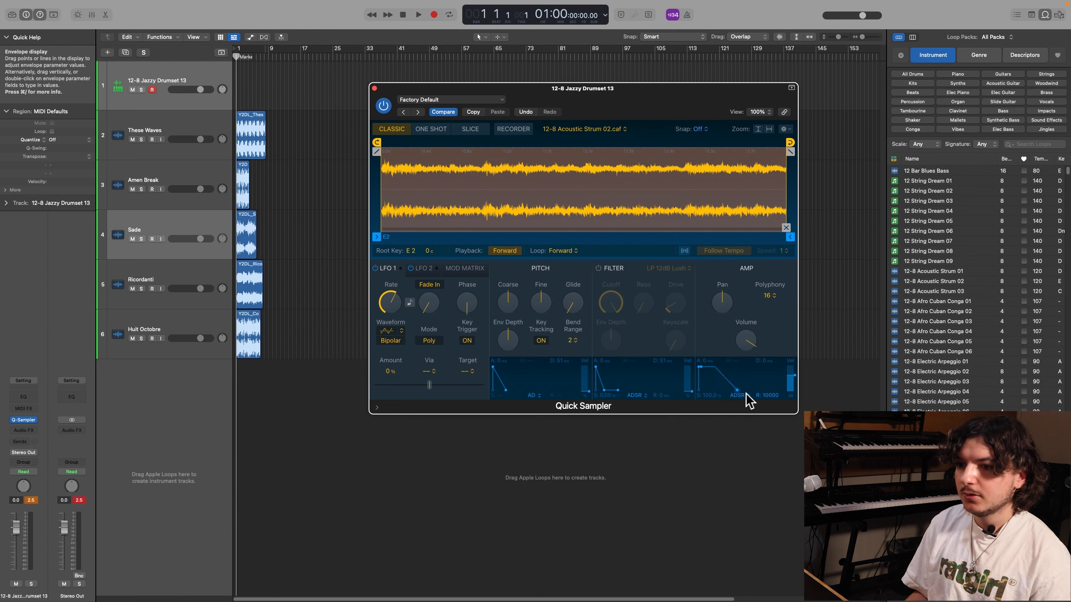
drag(721, 392, 732, 394)
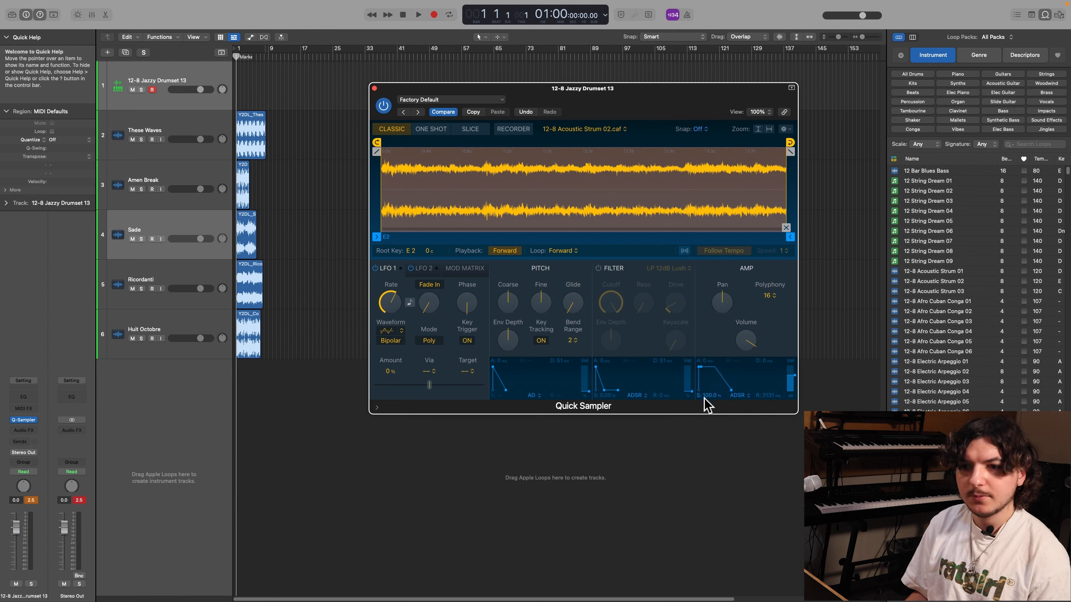
Switch the sampler to One Shot mode and try Reverse playback before returning it to Forward
click(449, 133)
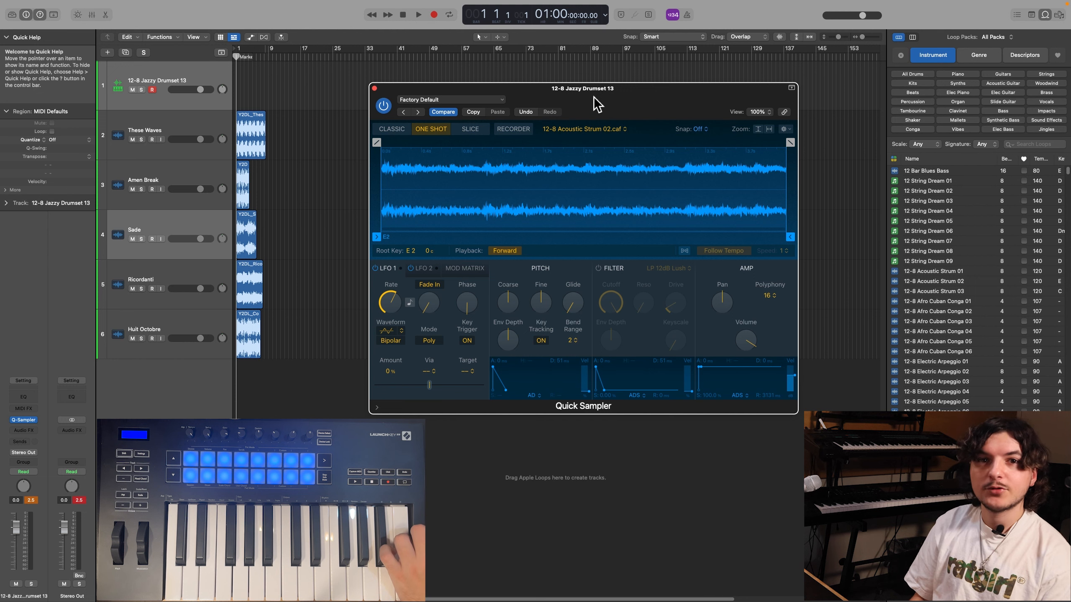
drag(593, 97, 585, 100)
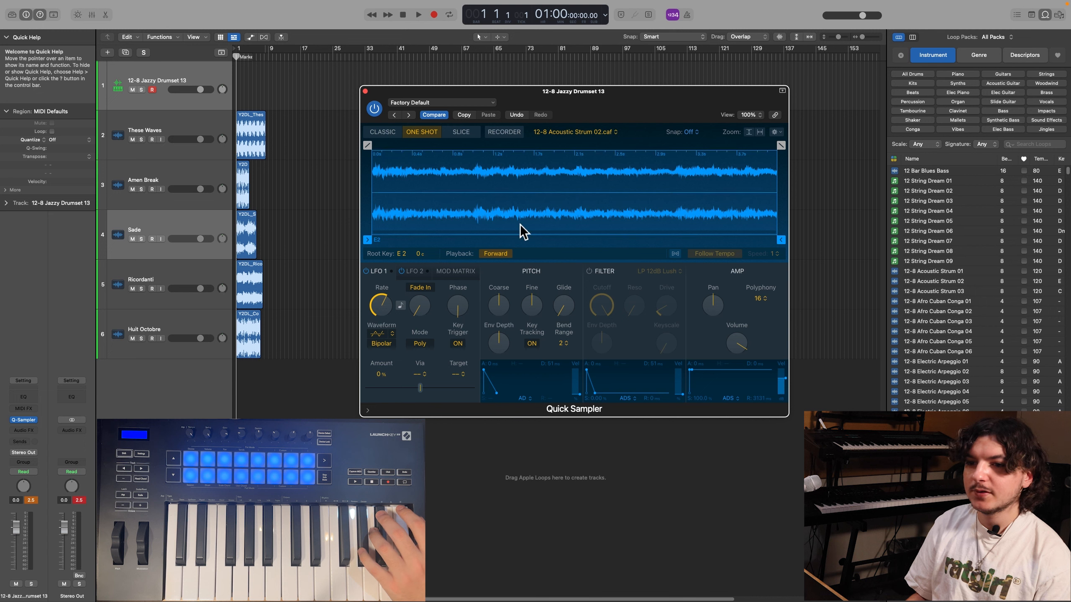
click(499, 255)
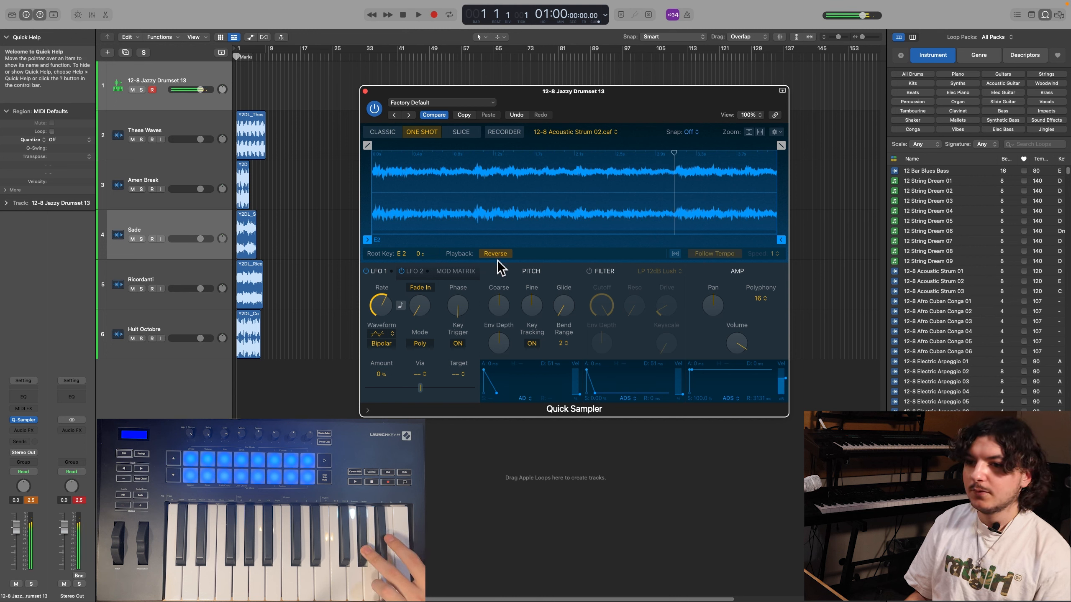
click(497, 257)
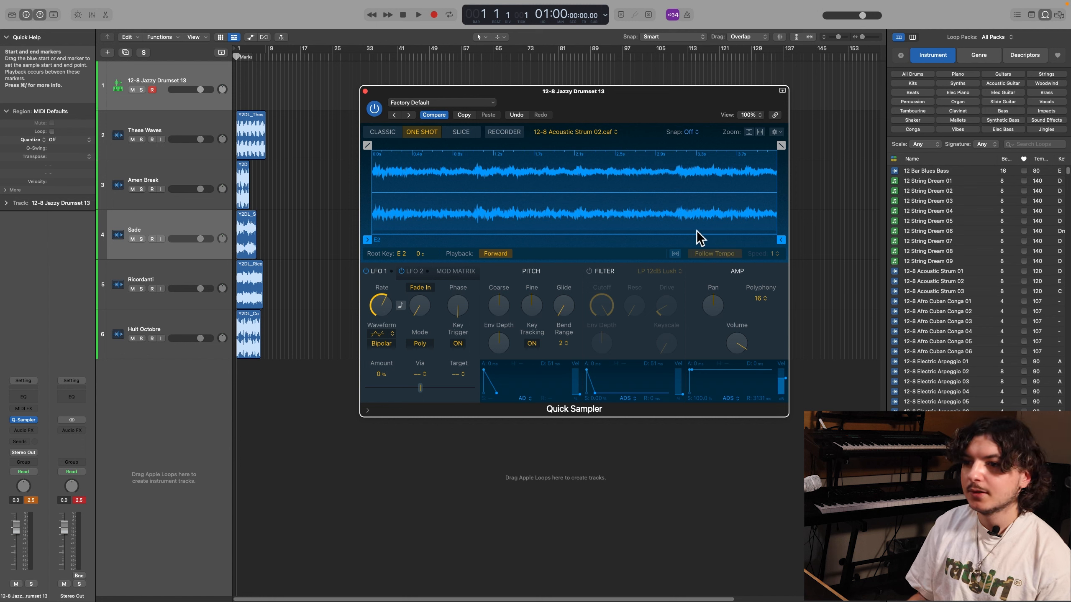
Switch the sampler to Slice mode and examine the transient slice markers across the waveform
click(462, 133)
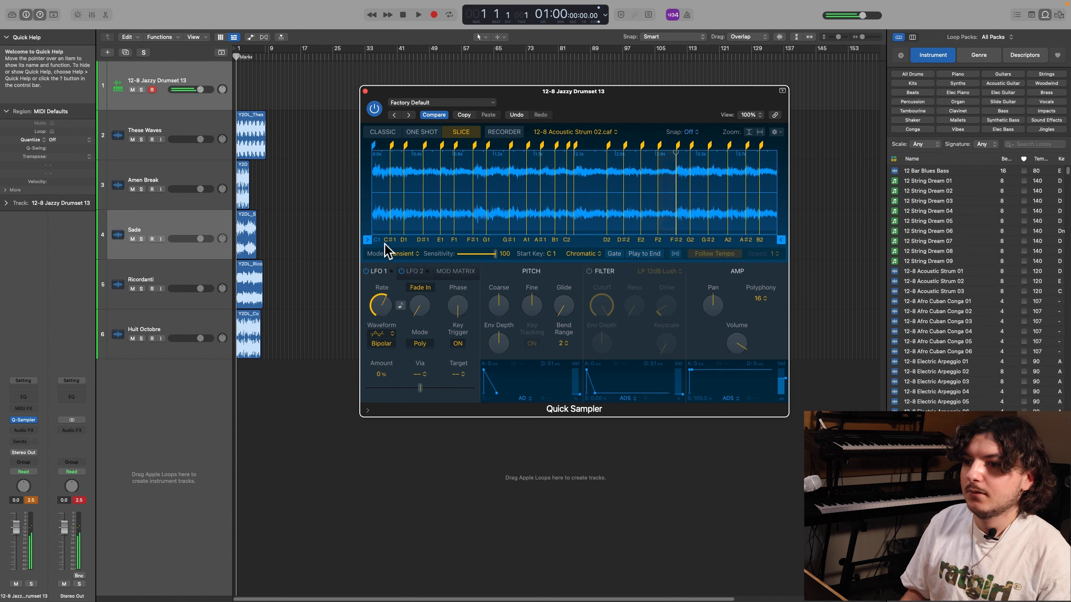
mouse_move(384, 243)
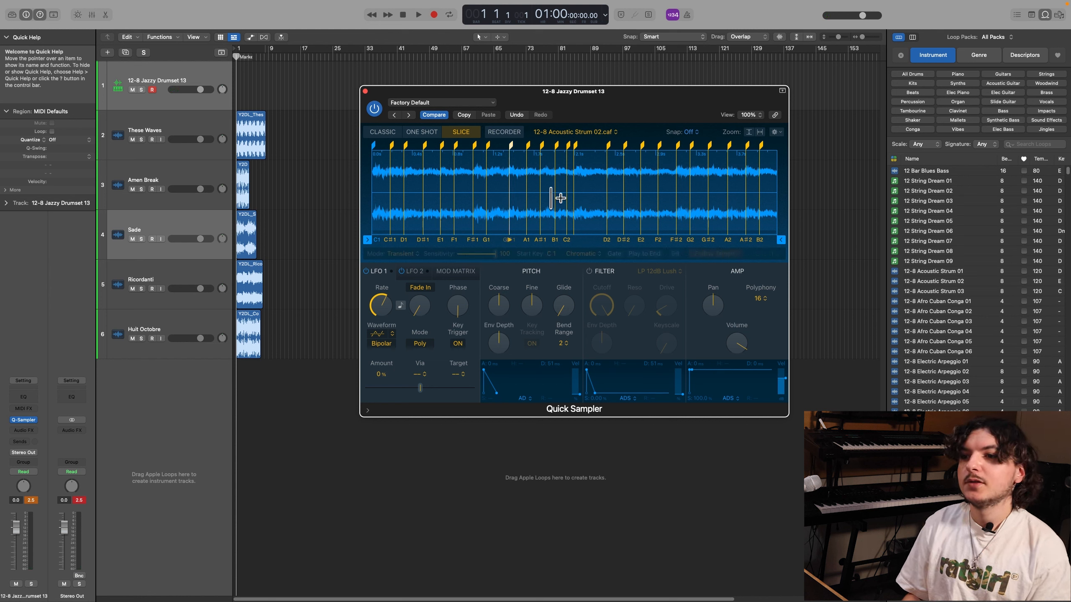
scroll(531, 209, up, 10)
scroll(524, 210, down, 4)
scroll(523, 218, down, 5)
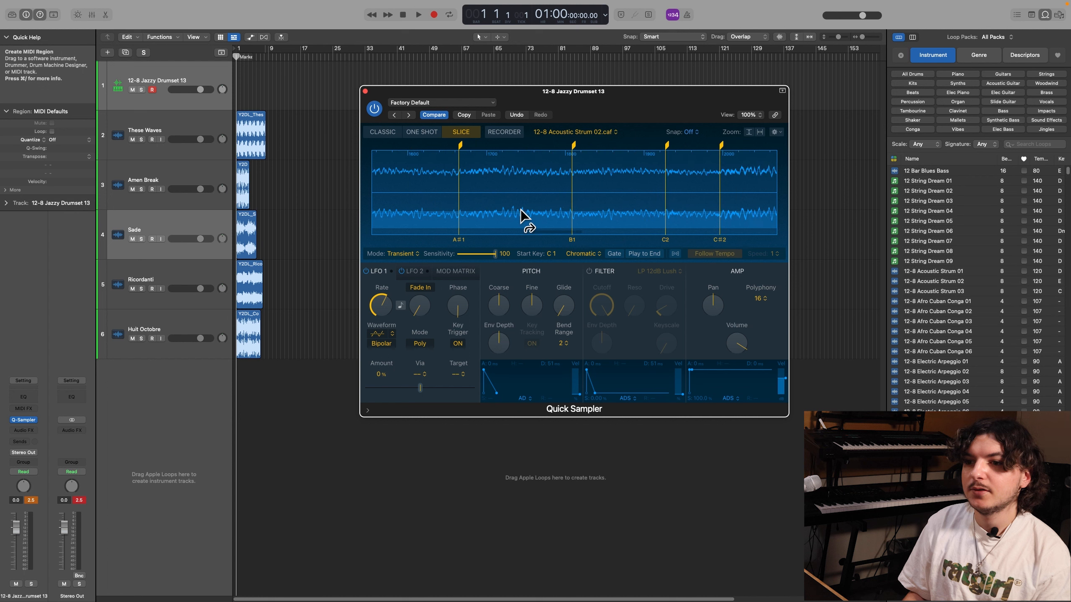
scroll(570, 241, left, 4)
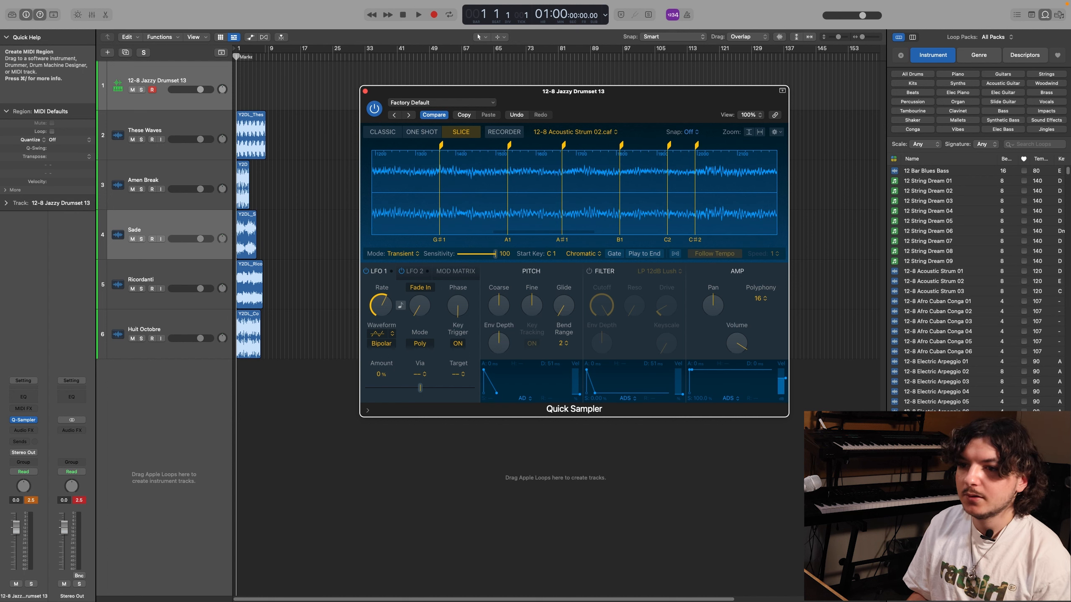
scroll(543, 198, down, 10)
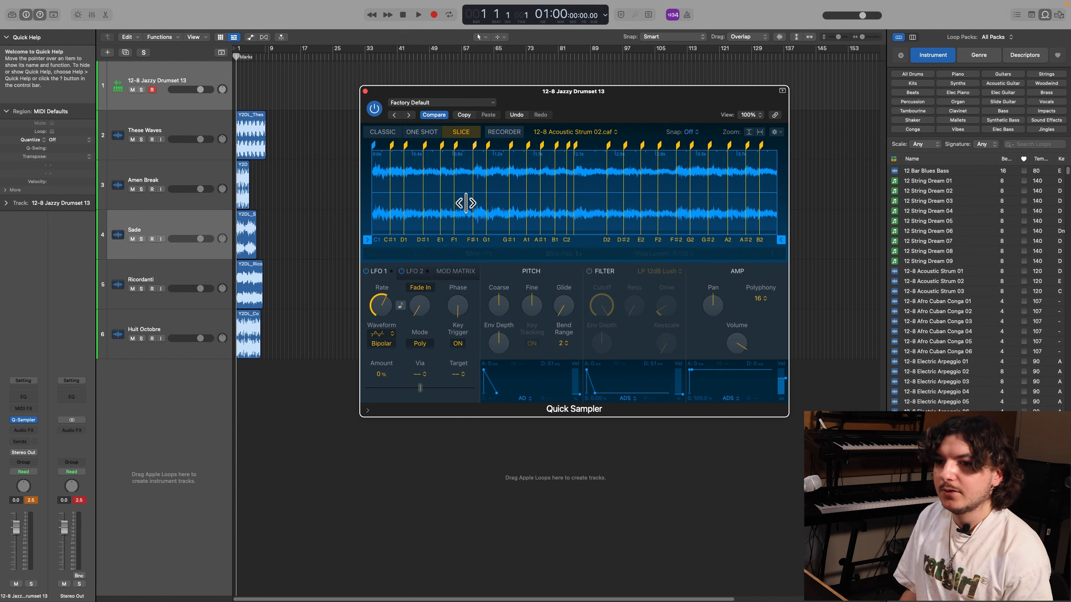
Set the slicing mode to Beat Divisions with a division of 1/8
click(393, 255)
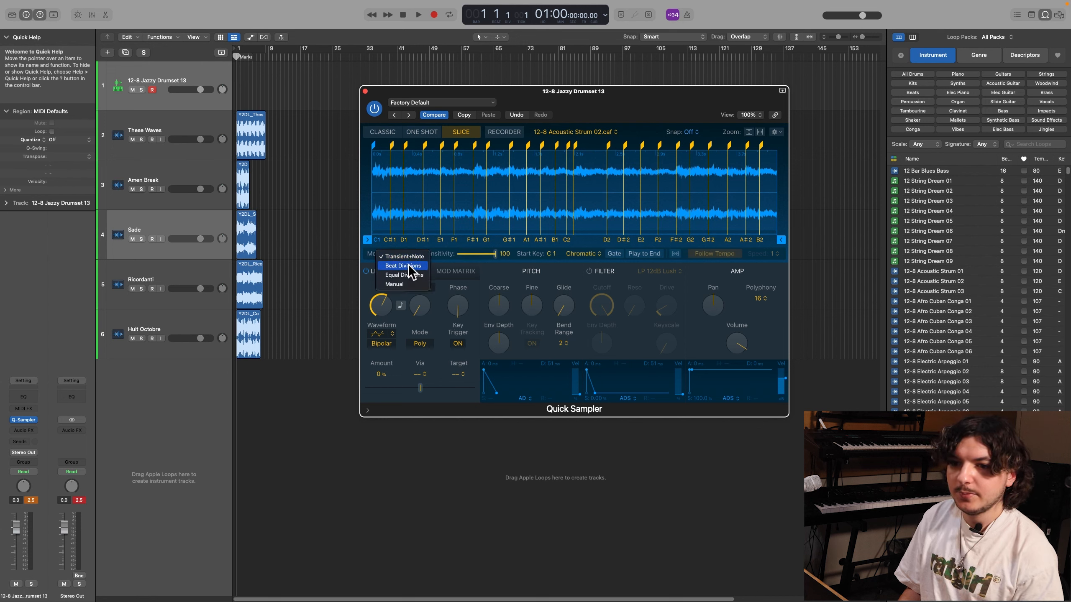
click(406, 266)
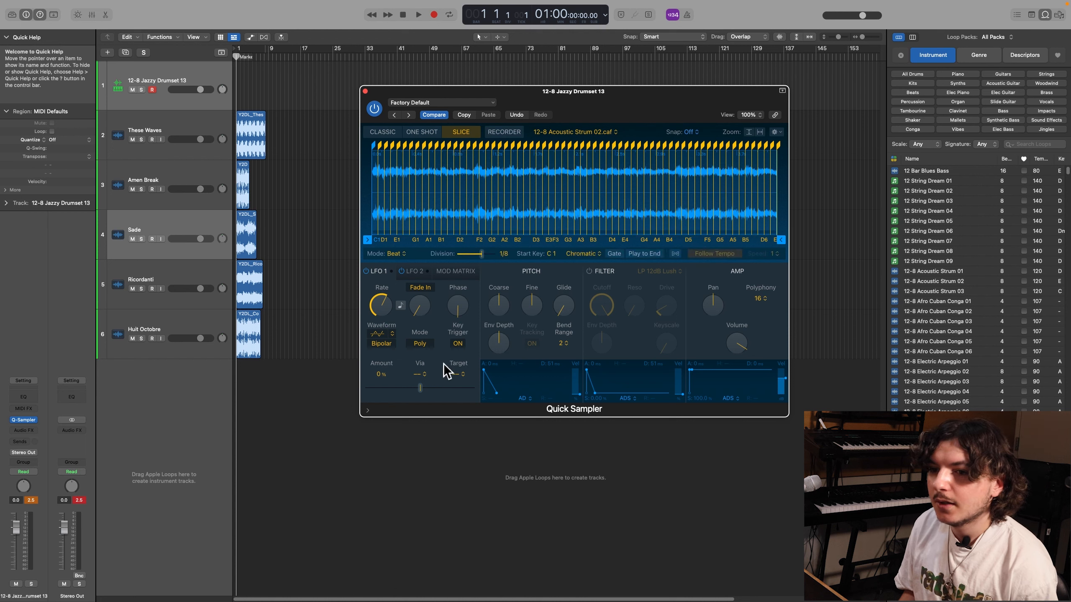
mouse_move(482, 255)
mouse_down()
mouse_move(463, 256)
mouse_move(493, 255)
mouse_move(484, 256)
mouse_up()
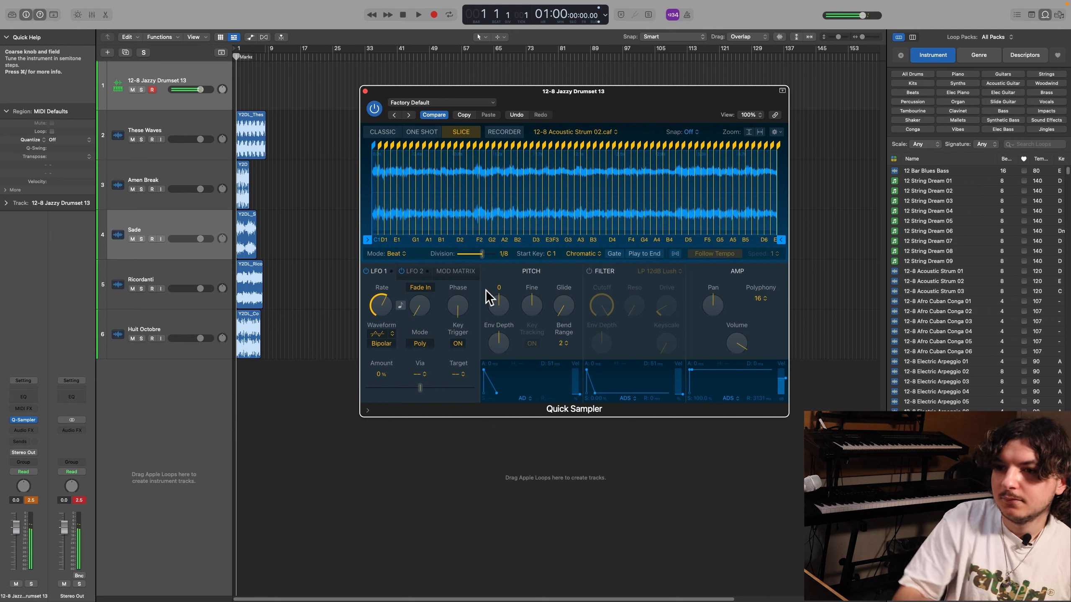
Try Equal Divisions slicing with 16 slices, and return the slicing mode to Beat Divisions
click(394, 254)
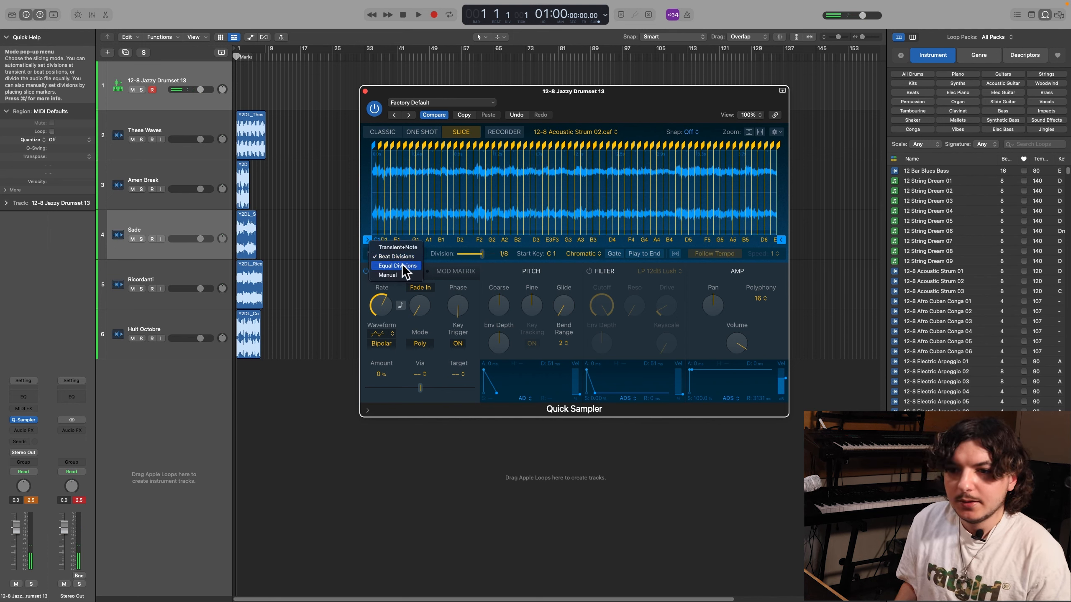
click(397, 265)
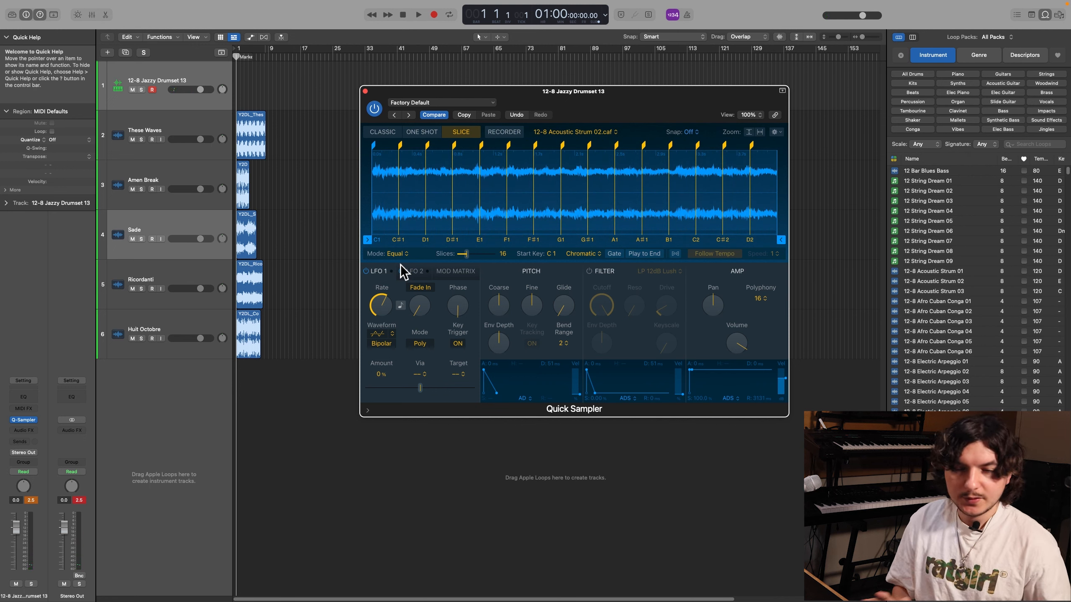
click(406, 255)
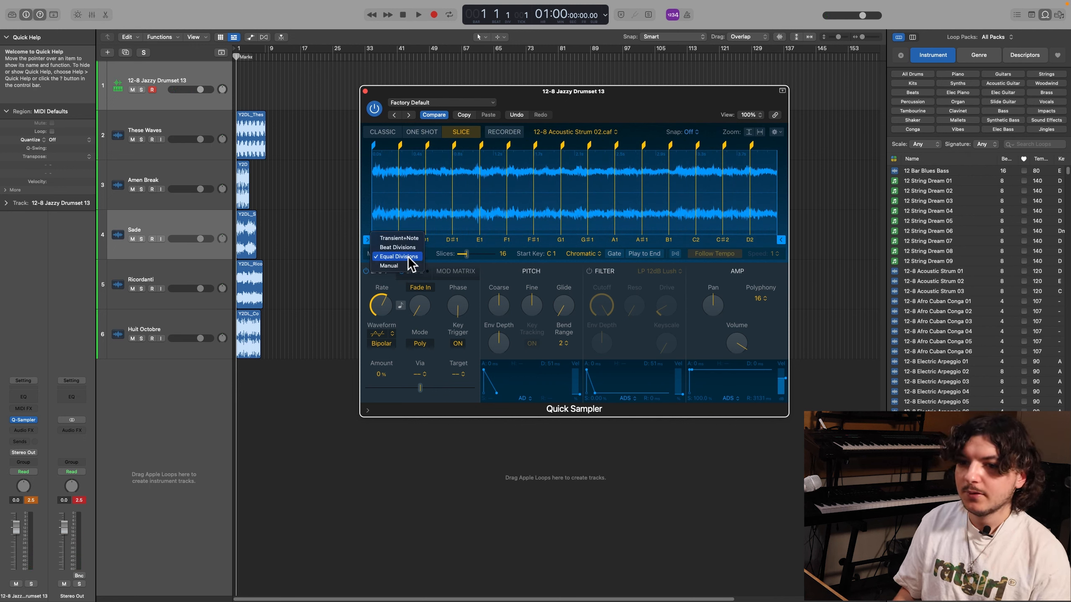
click(408, 251)
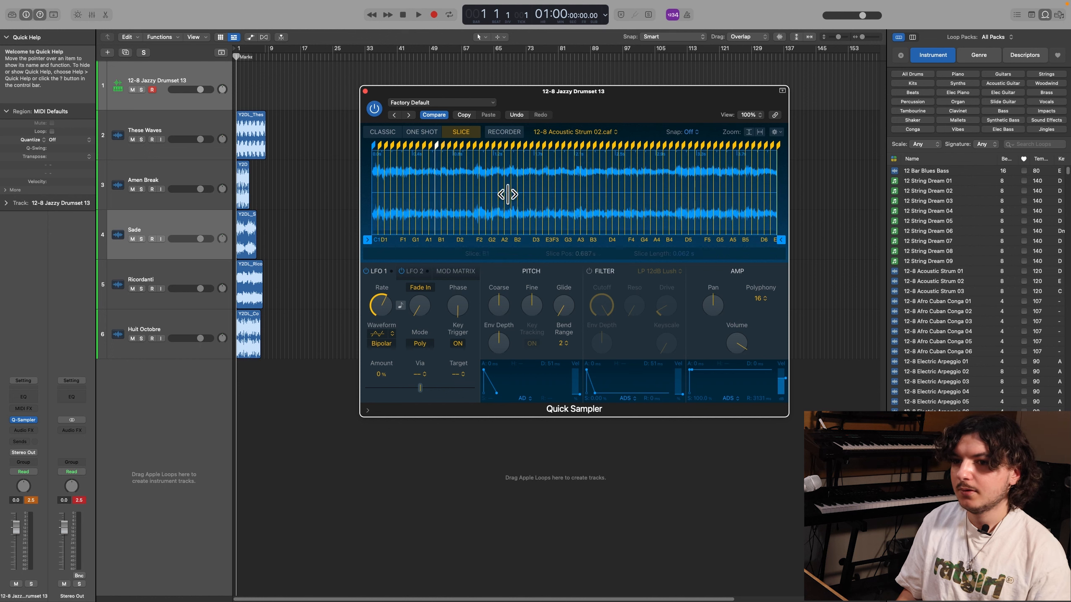
Slice the sample by Equal Divisions, raising the slice count to 63 and reducing it to 1
click(399, 254)
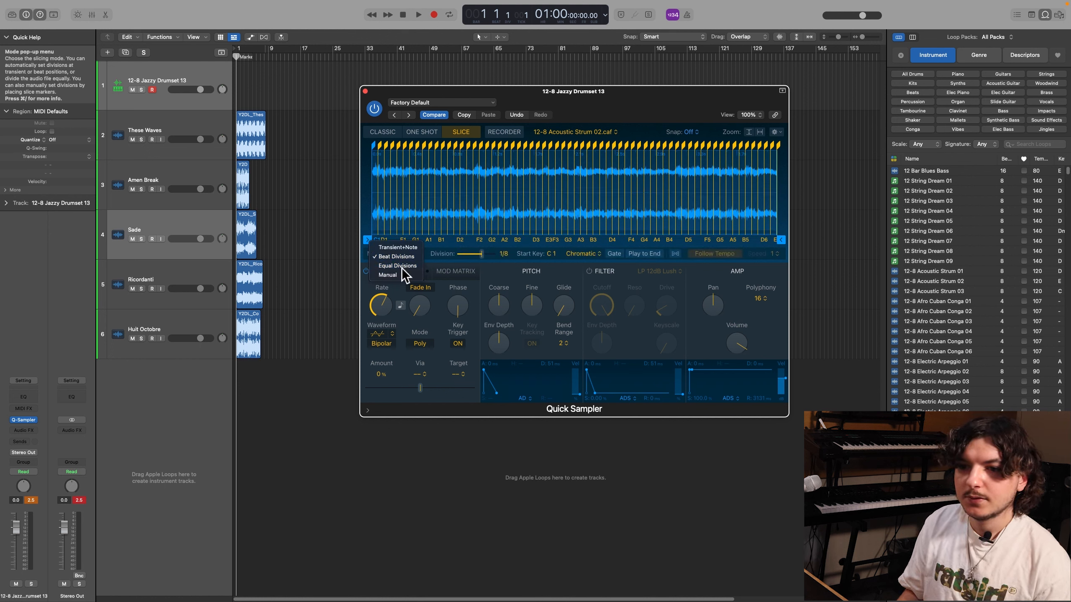
click(407, 270)
drag(471, 259, 497, 257)
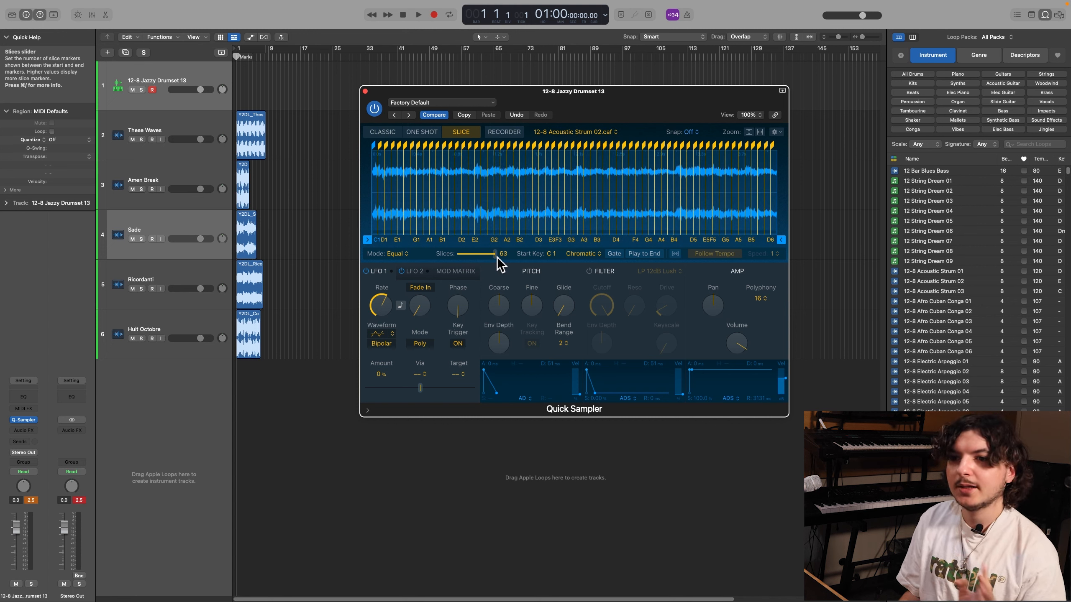
drag(497, 257, 399, 253)
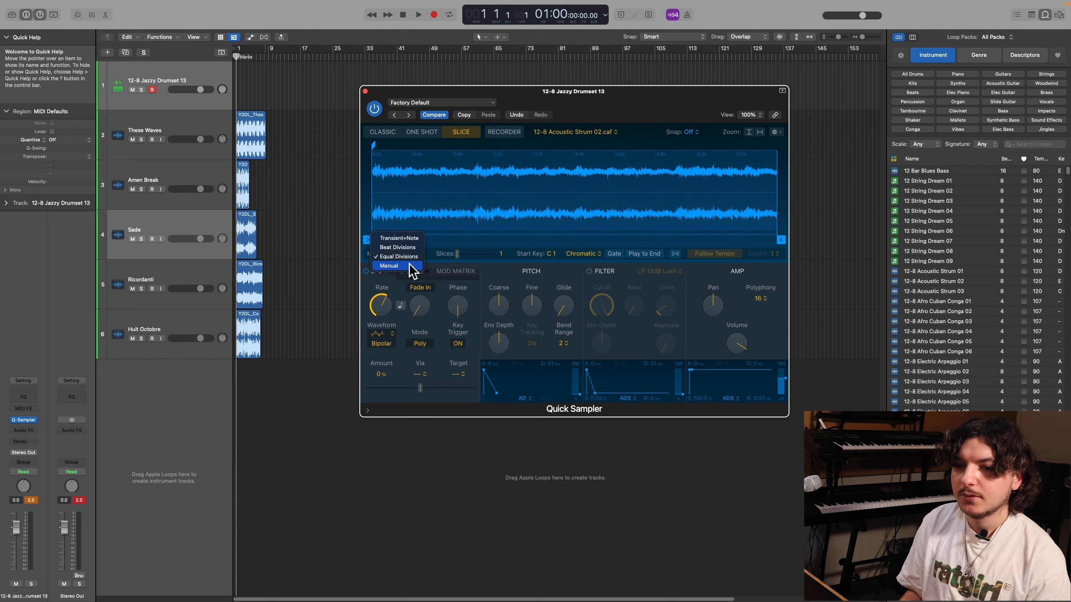
Set the slicing mode to Manual and place a slice marker at 0.352 s
click(411, 266)
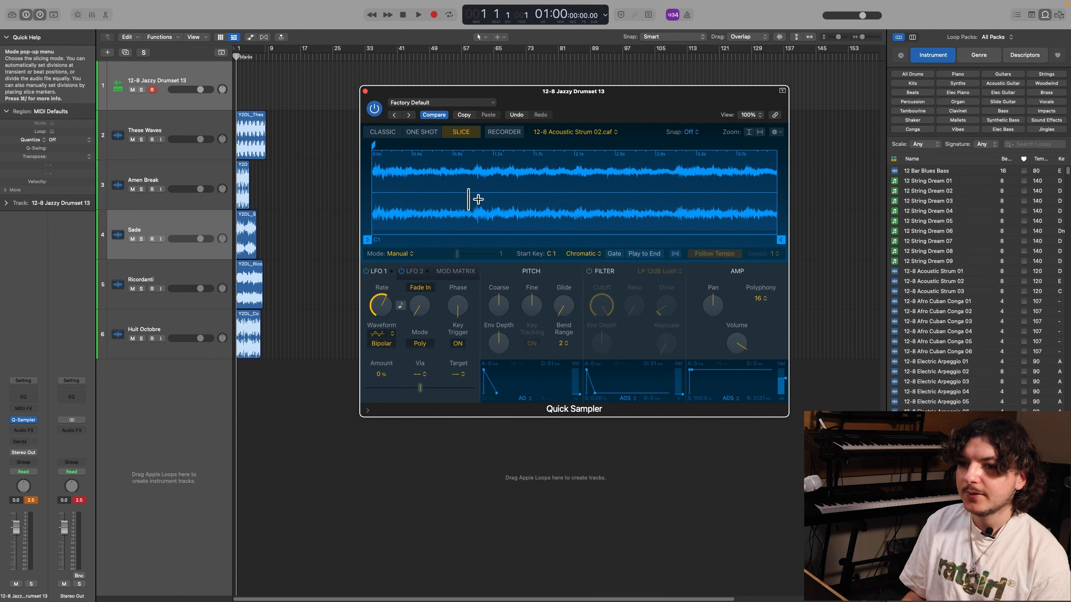
click(387, 172)
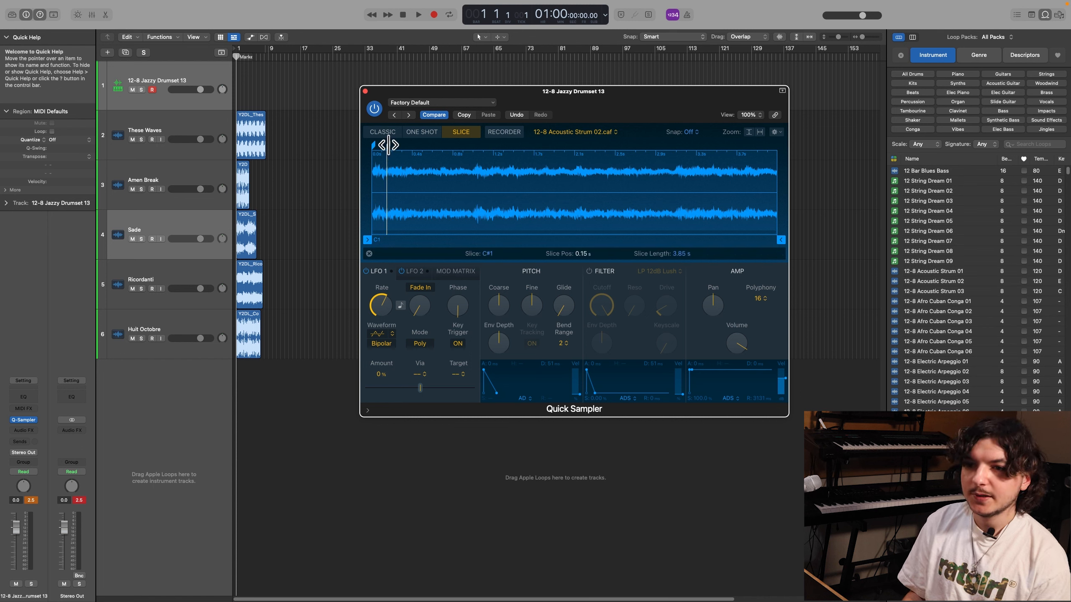
drag(388, 145, 409, 145)
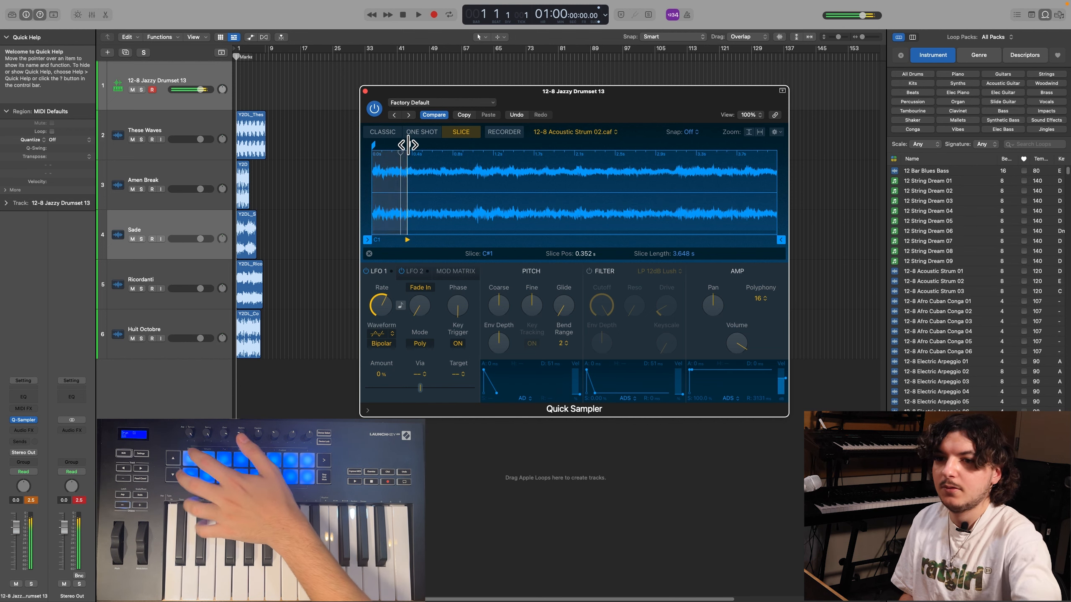
Add three more slice markers along the waveform, the last two at 1.153 s and 1.417 s
click(450, 154)
click(488, 154)
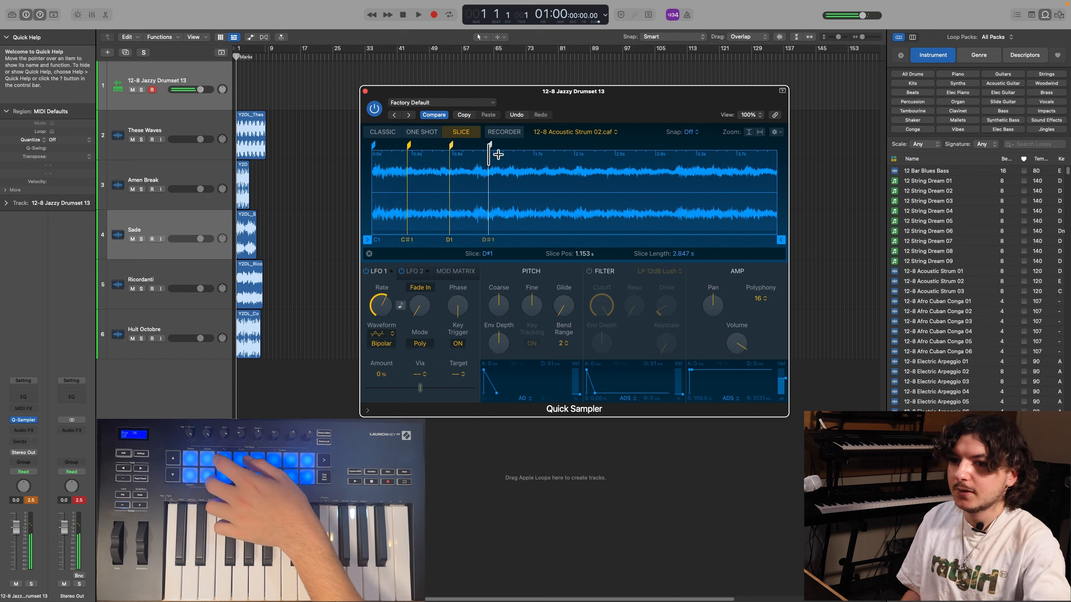
drag(518, 155, 515, 155)
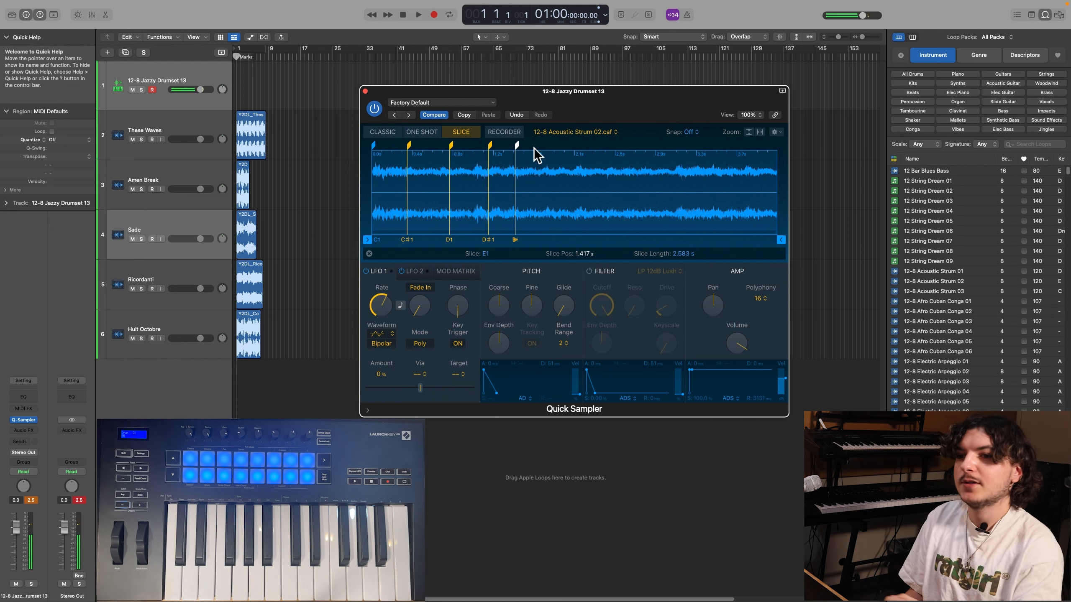
Add slice markers to the waveform at 1.703 s and 2.076 s
click(544, 165)
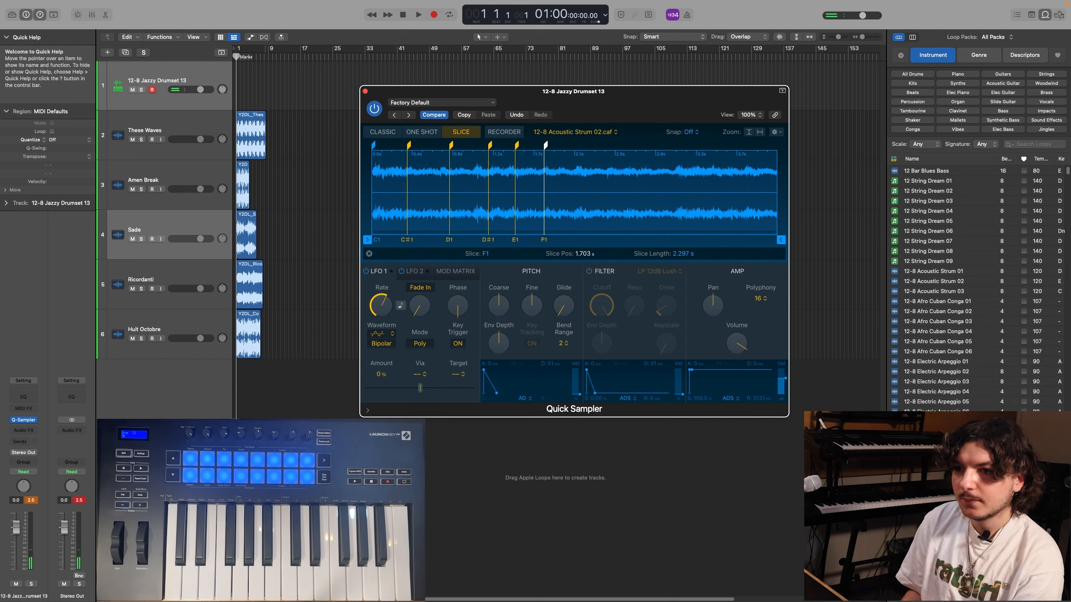
click(586, 156)
drag(587, 148, 585, 148)
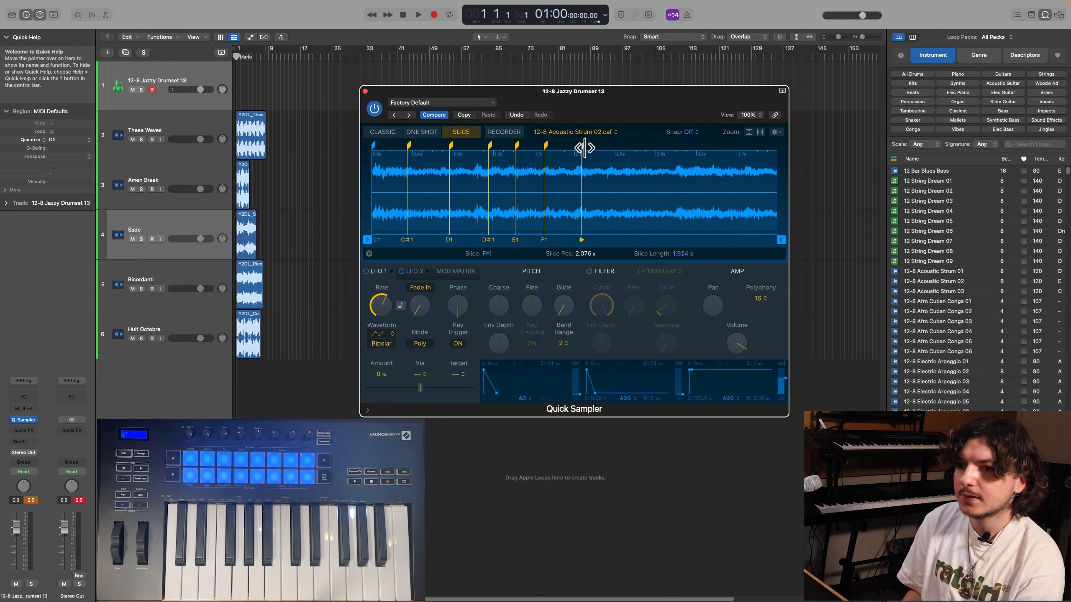
Add four more slice markers towards the waveform's end, including ones at 2.652 s, 3.668 s and 3.848 s
click(649, 156)
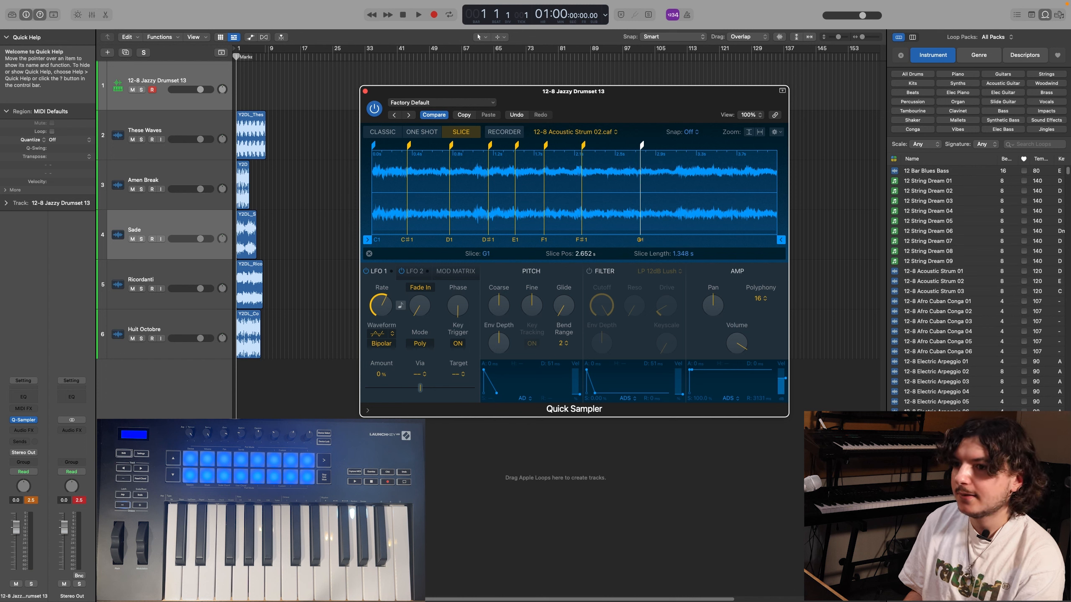
click(697, 157)
click(753, 156)
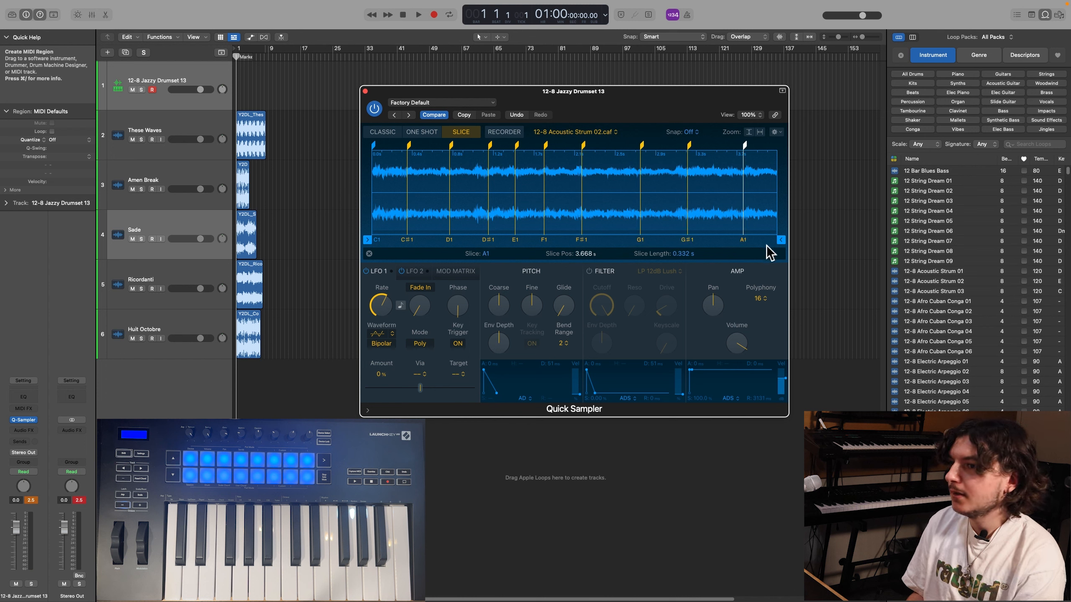
click(774, 151)
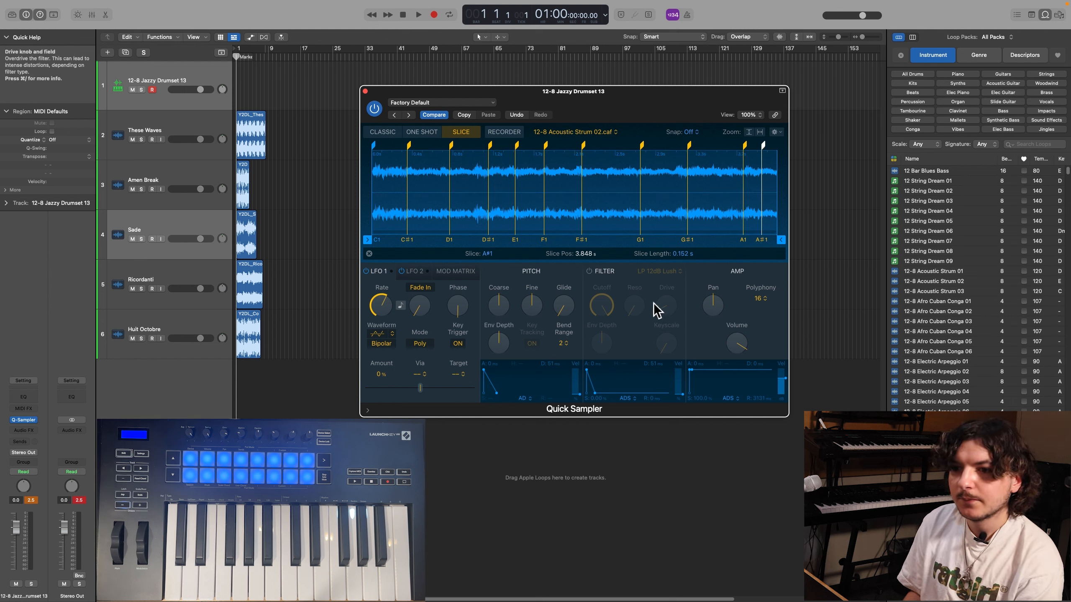
Toggle Gate on and off to compare how the slices play, leaving it on
click(604, 254)
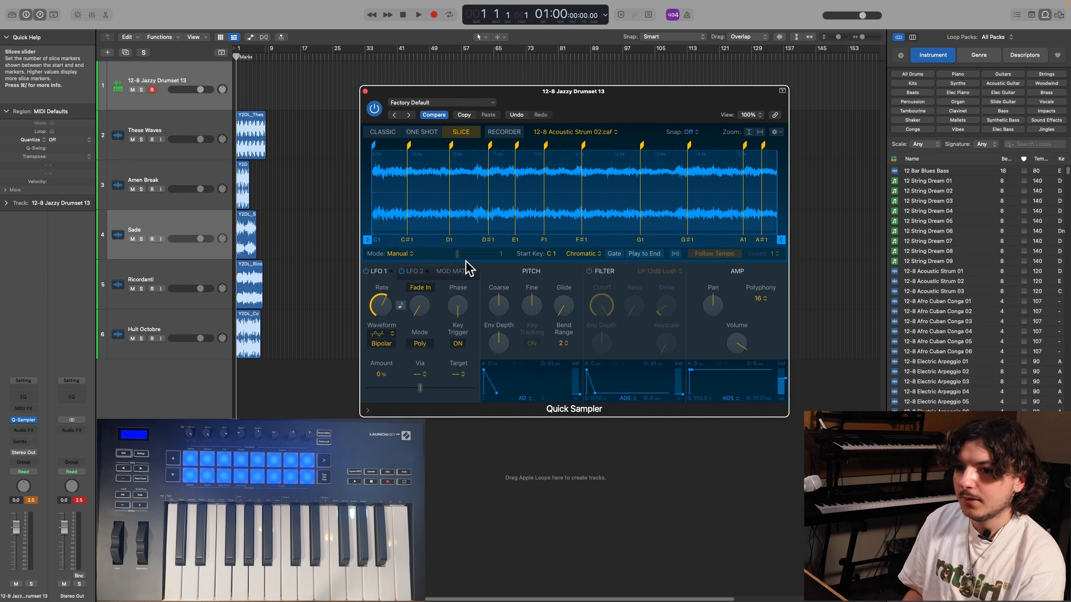
click(618, 254)
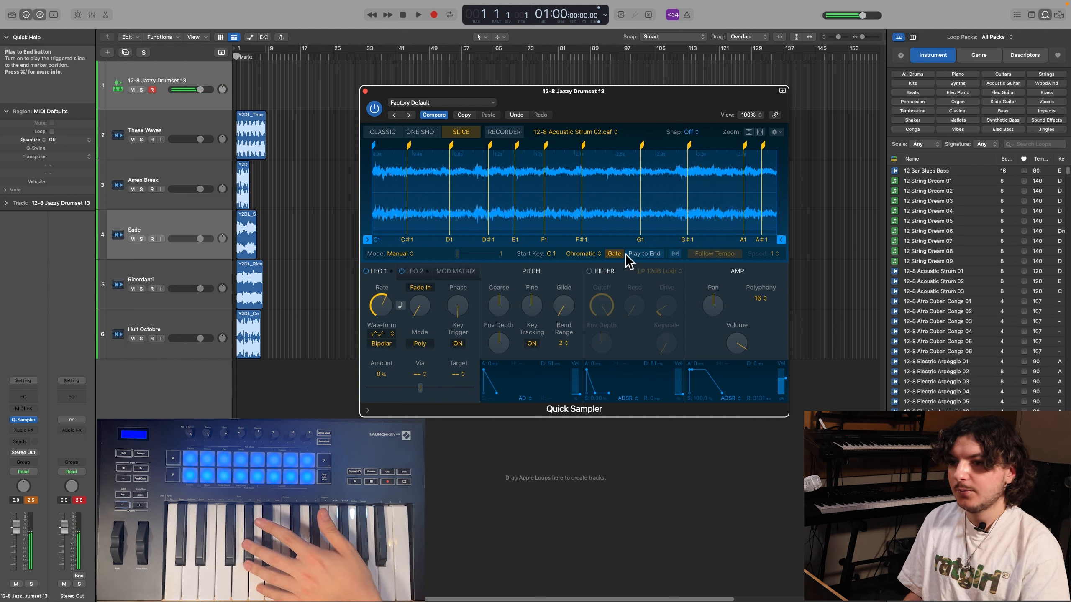
click(609, 254)
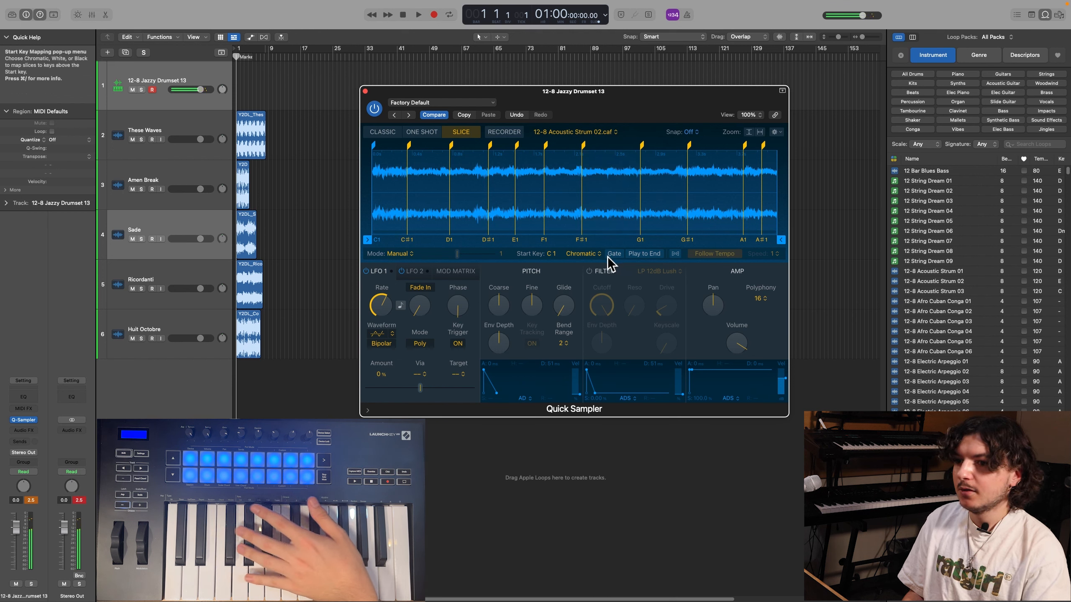
click(612, 254)
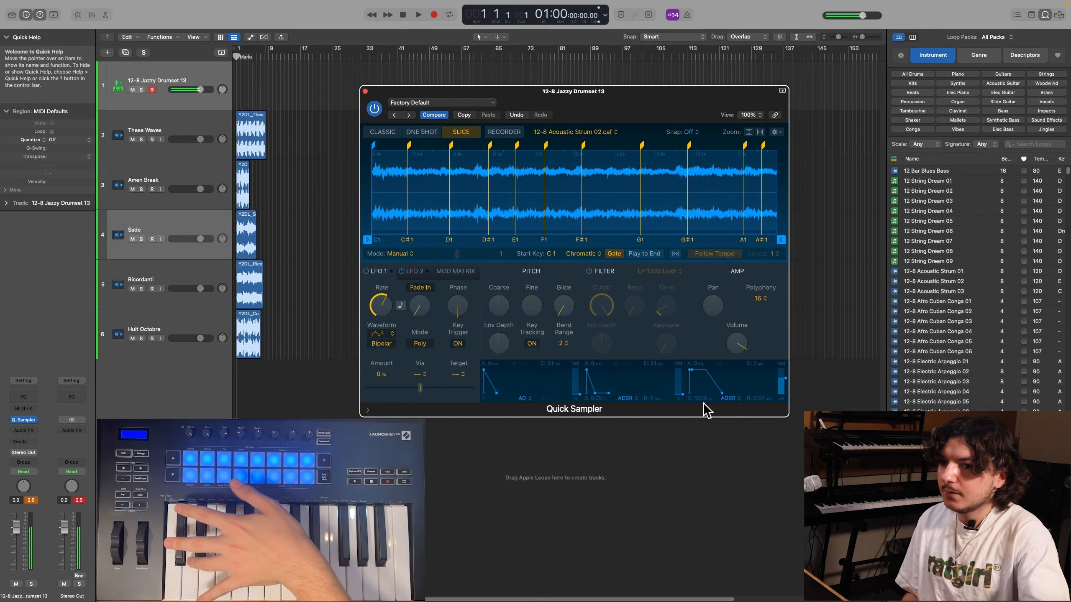
Shorten the amp envelope's release to almost nothing and move the Quick Sampler window slightly down
drag(722, 394, 705, 396)
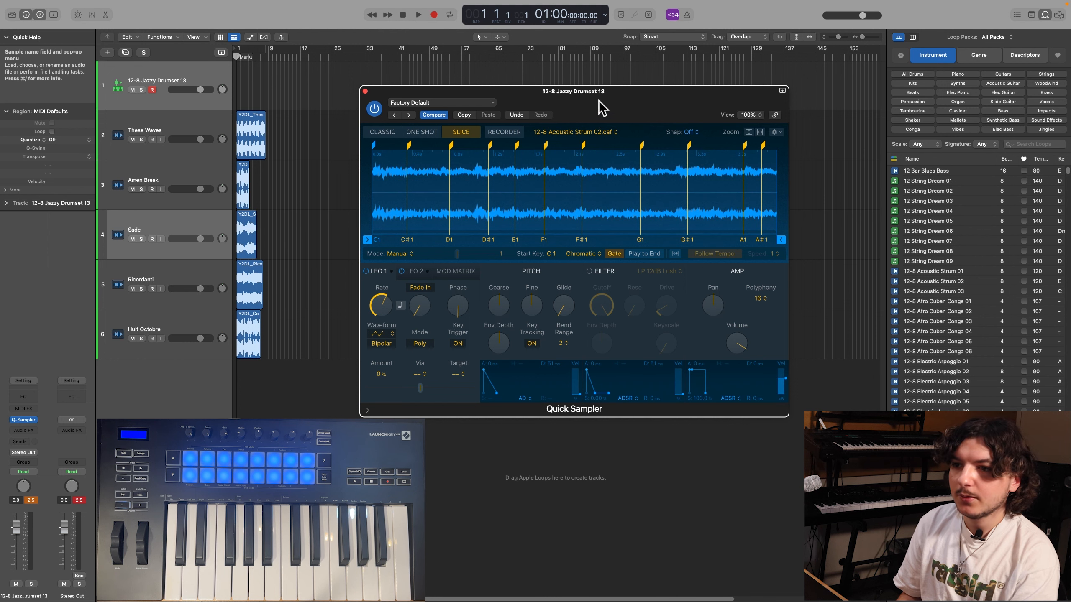
drag(603, 108, 602, 114)
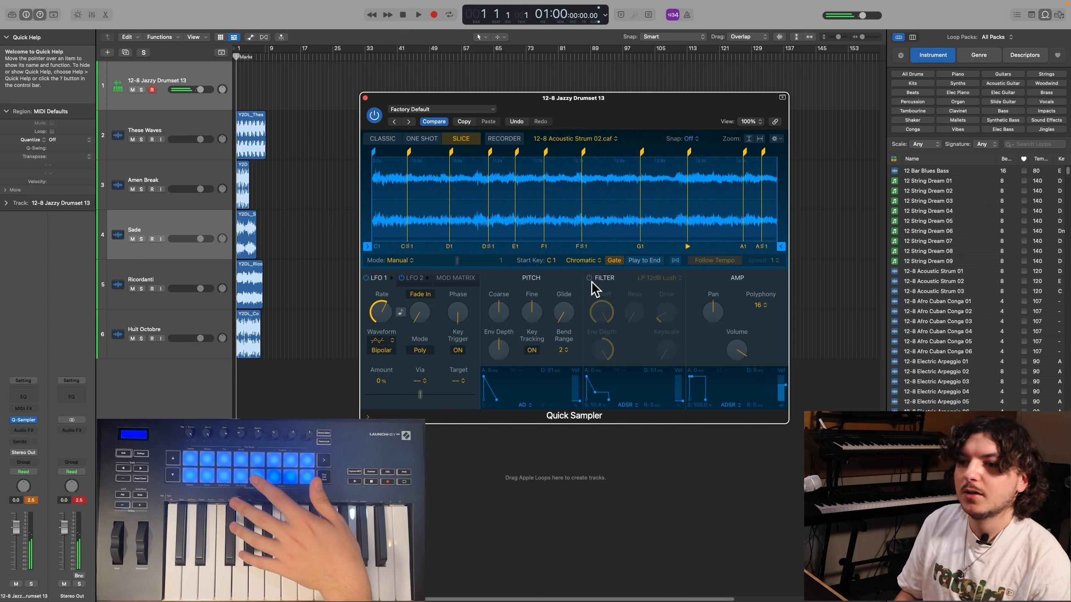
Switch Quick Sampler to One Shot mode for comparison and return to Slice mode
click(589, 278)
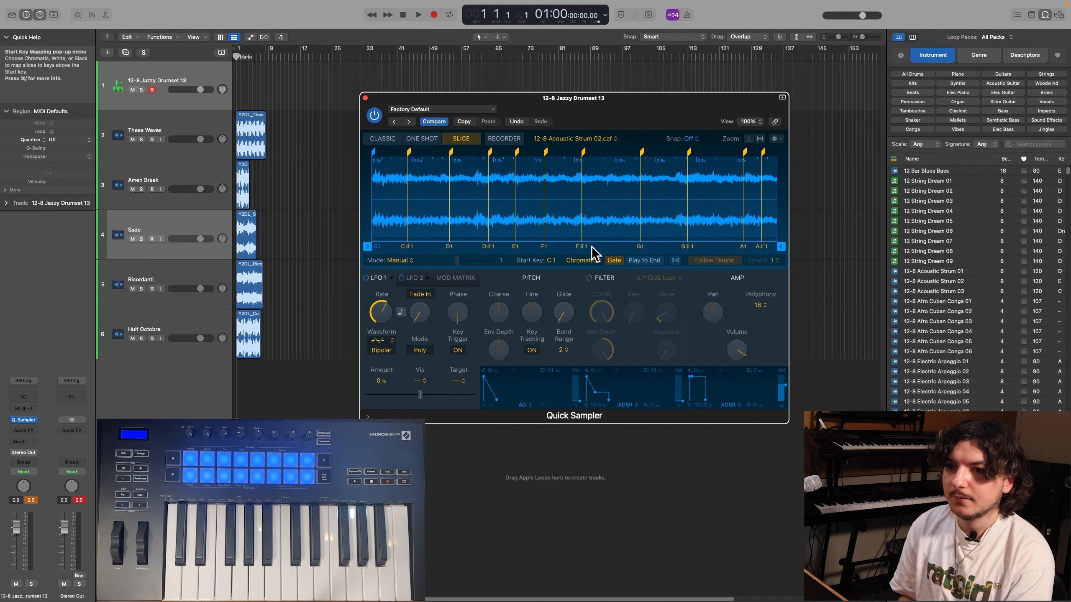
click(432, 140)
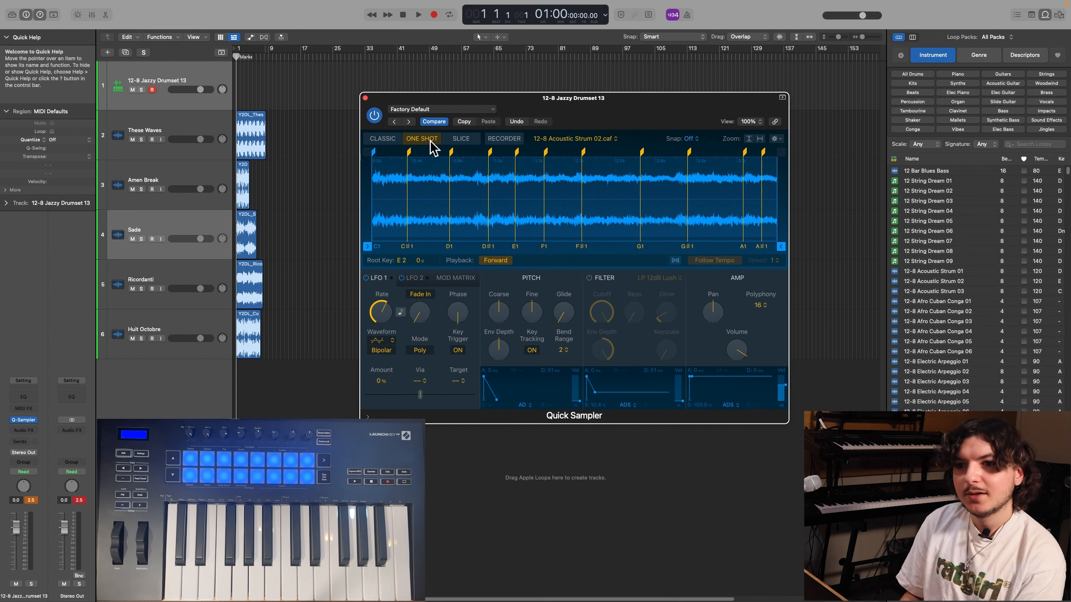
click(464, 142)
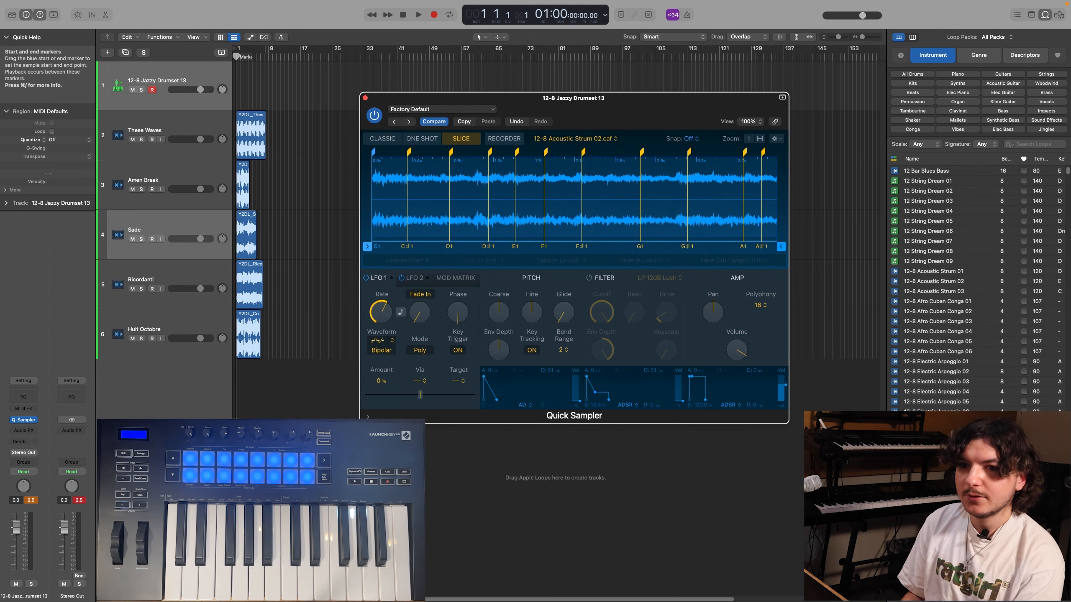
Move the plug-in window clear of the tracks and load the Amen Break region into the first track's Quick Sampler
drag(388, 106, 427, 101)
click(261, 80)
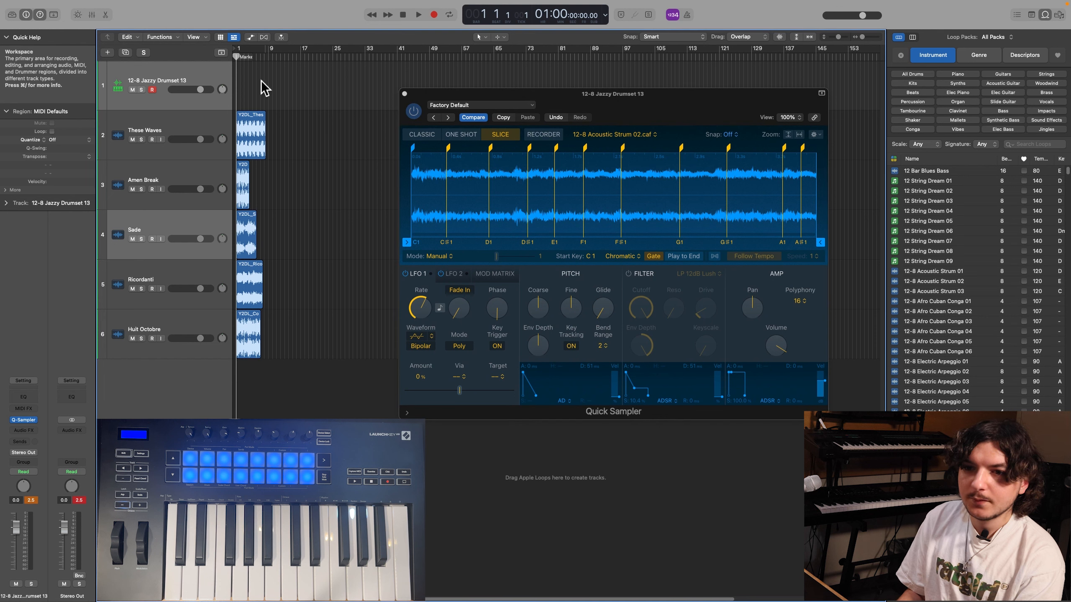
drag(242, 179, 167, 94)
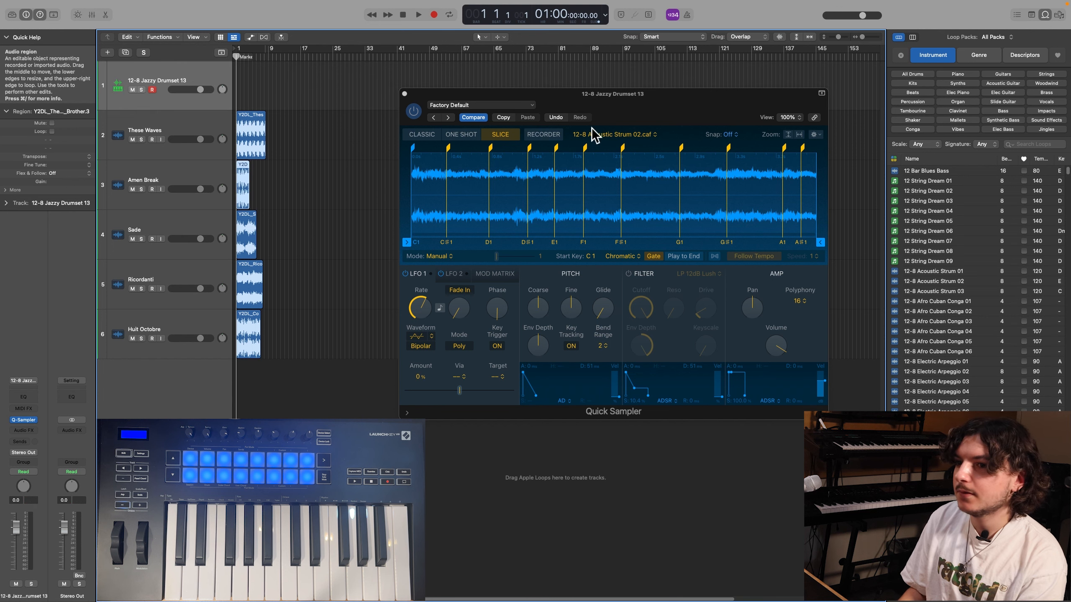
Place slice markers on hits along the Amen Brother waveform, including ones at 2.167 s, 3.015 s, 4.549 s and 5.594 s
click(412, 157)
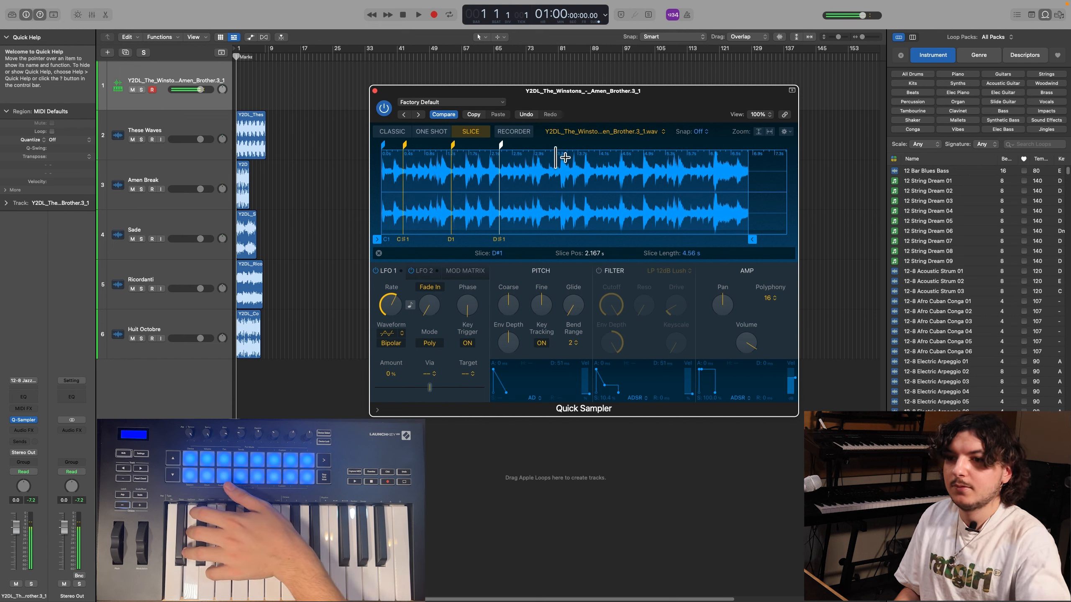
drag(547, 153, 548, 152)
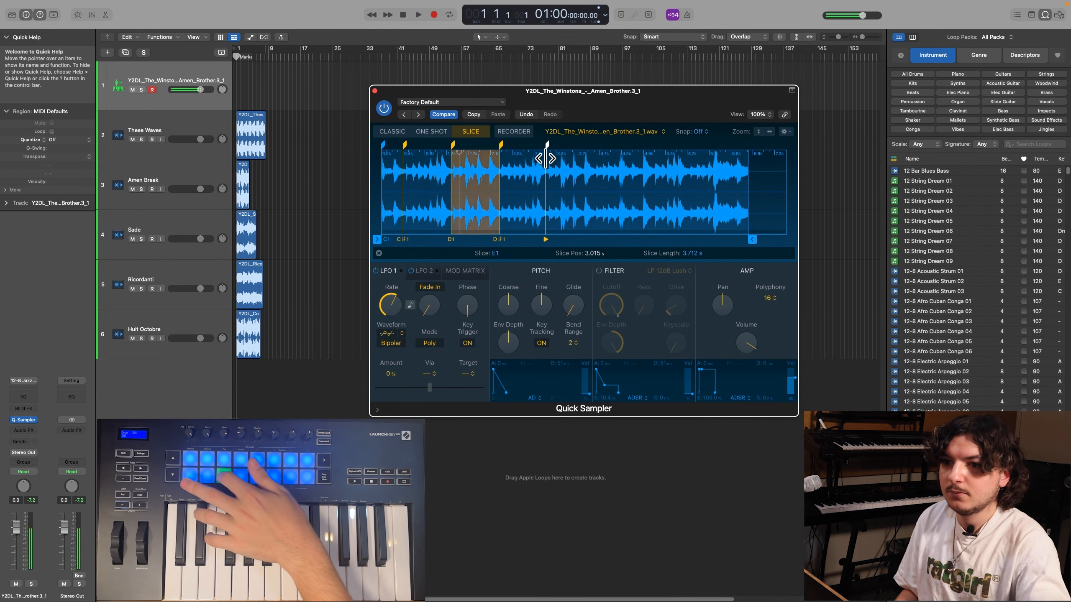
click(630, 158)
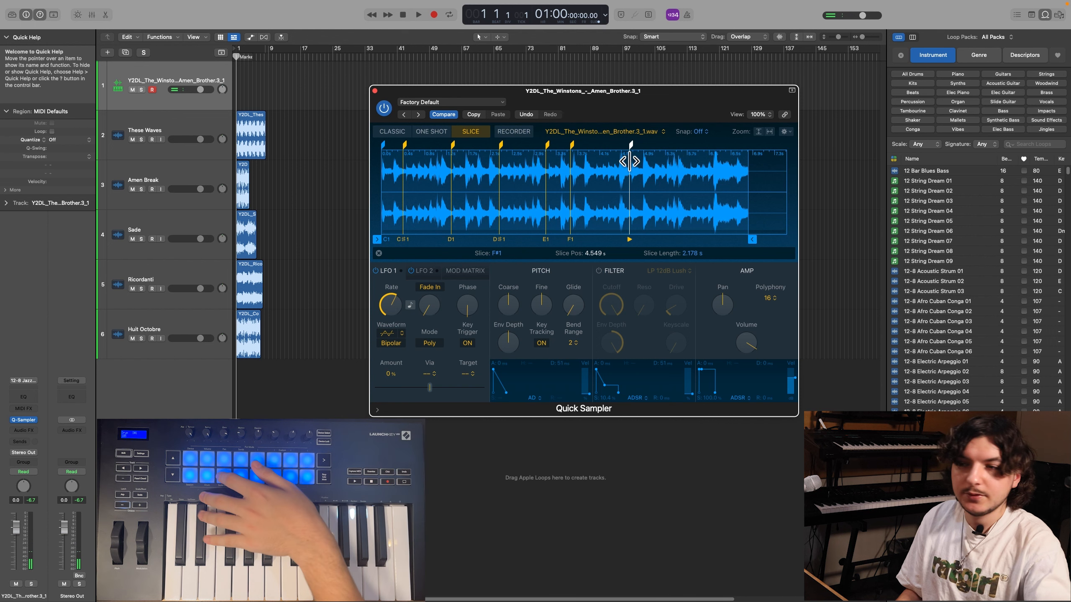
click(650, 159)
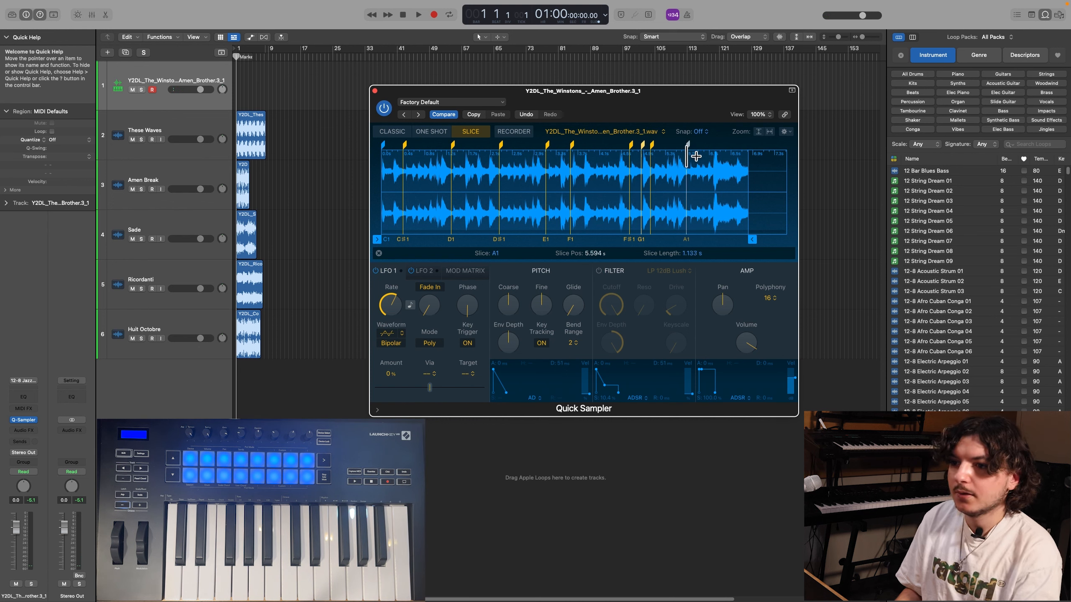
click(696, 156)
click(724, 165)
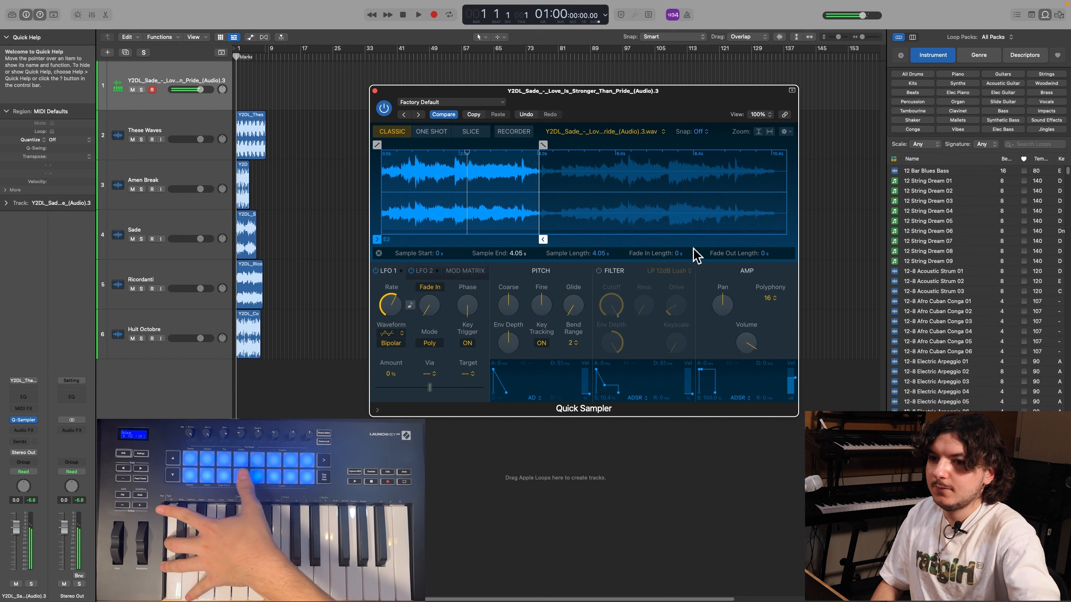
Shorten the Sade sample's playback range to roughly the first quarter of its waveform and turn Flex off
drag(543, 239, 493, 237)
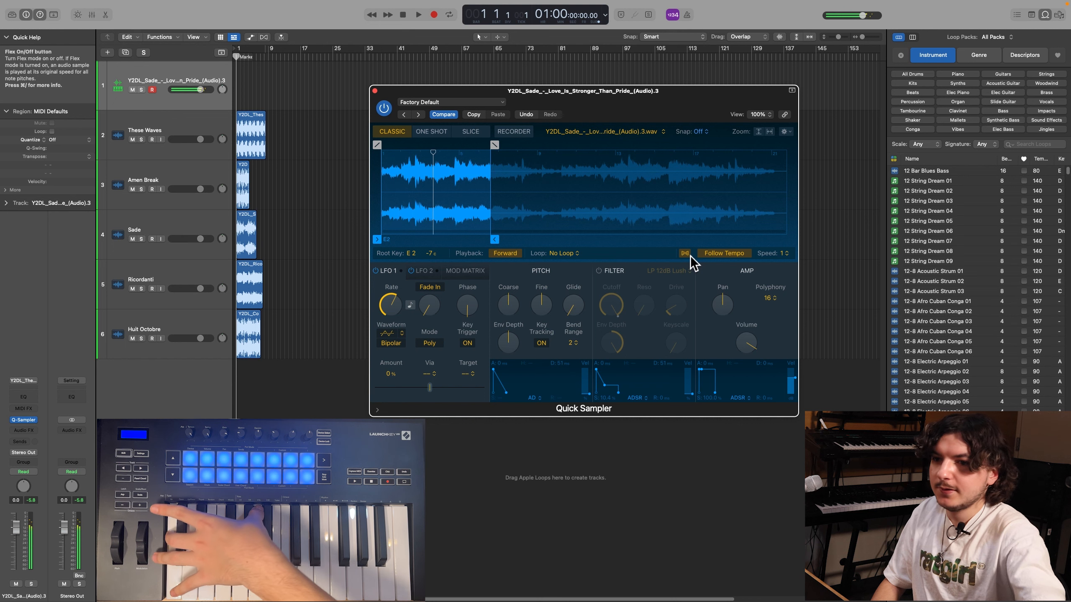
click(689, 254)
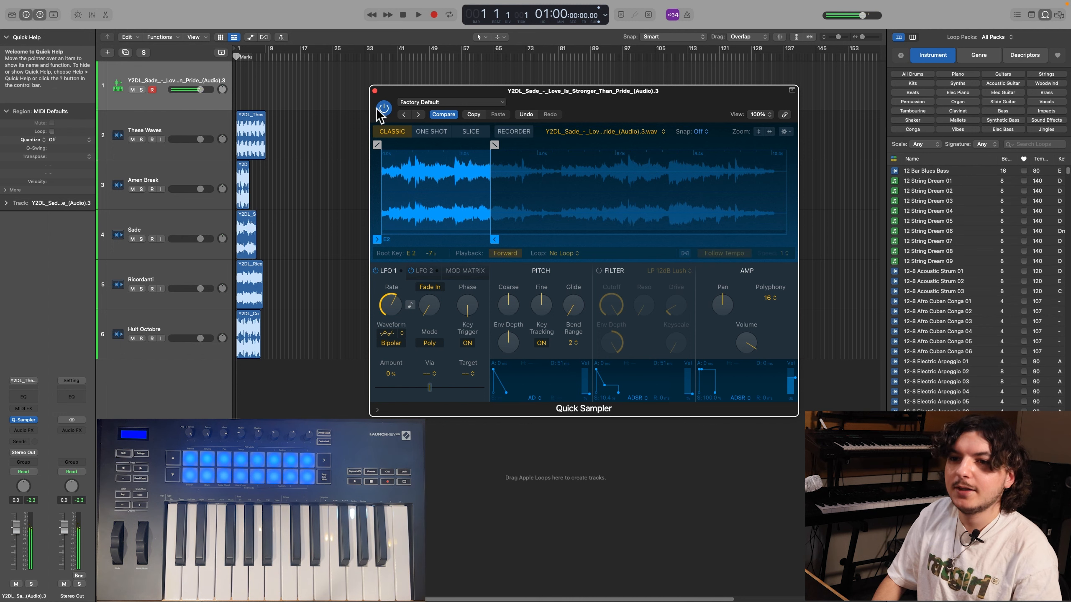
Load the Huit Octobre region into the first track's Quick Sampler and switch it to Slice mode
drag(444, 91, 497, 77)
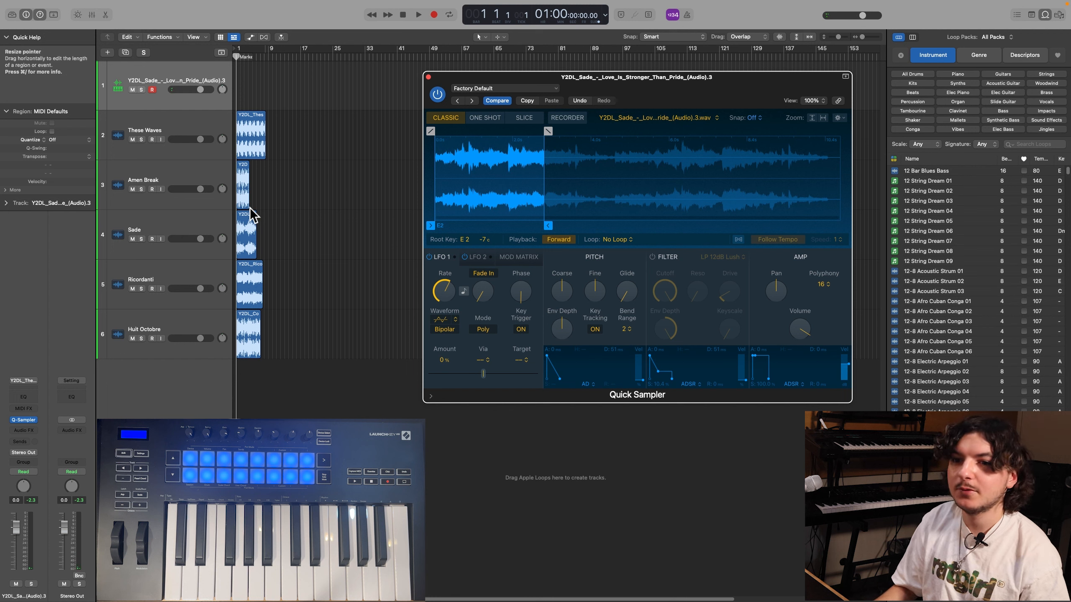
drag(231, 312, 154, 93)
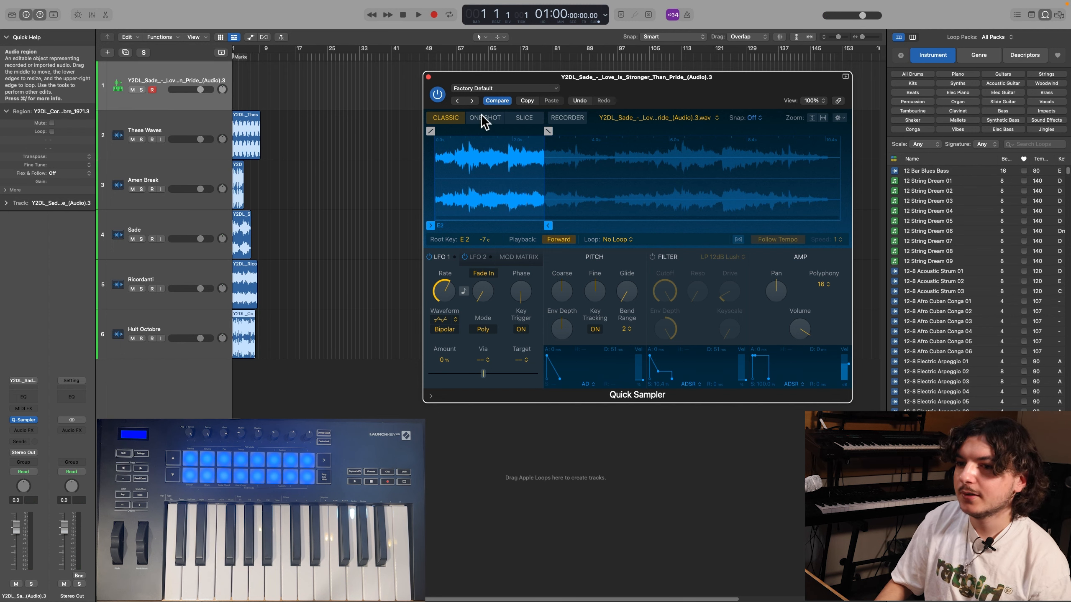
click(515, 121)
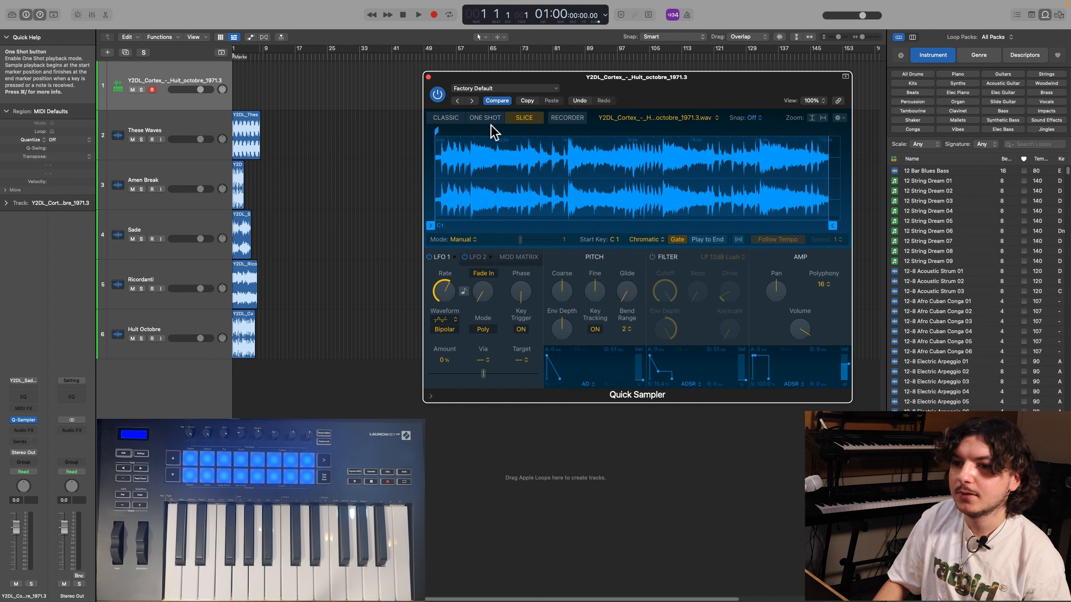
Place four slice markers at the main hits of the Huit Octobre waveform, the first at 1.057 s and the last at 10.086 s
click(469, 146)
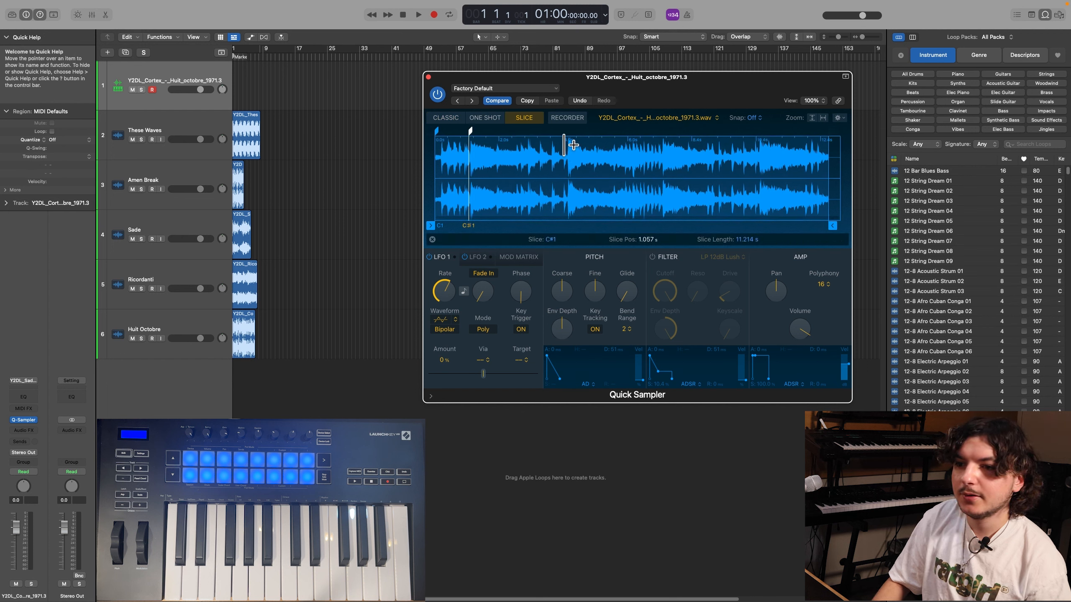
click(661, 139)
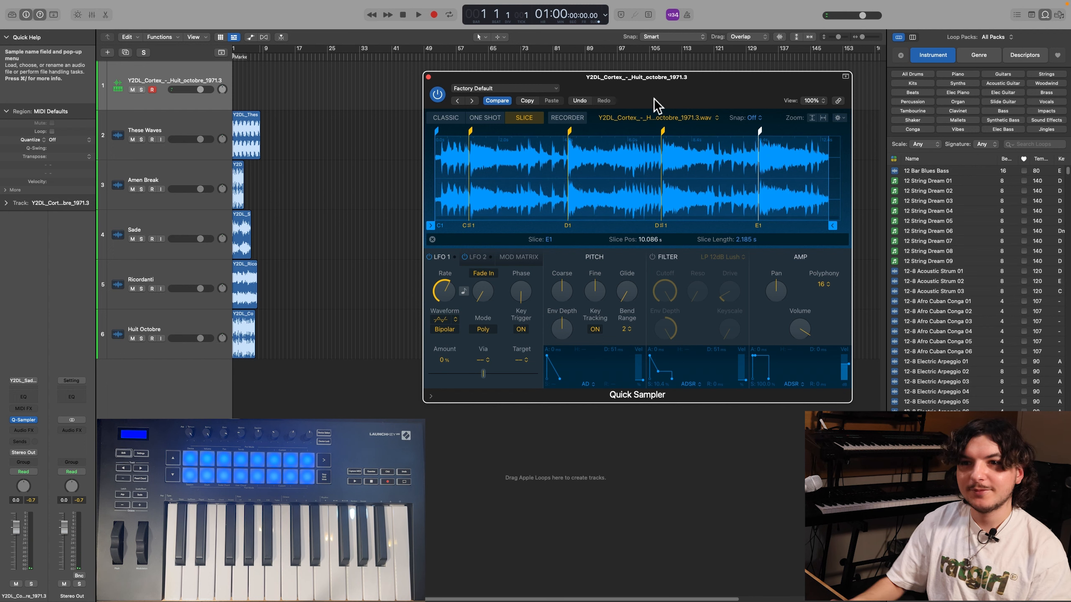
drag(656, 89, 637, 116)
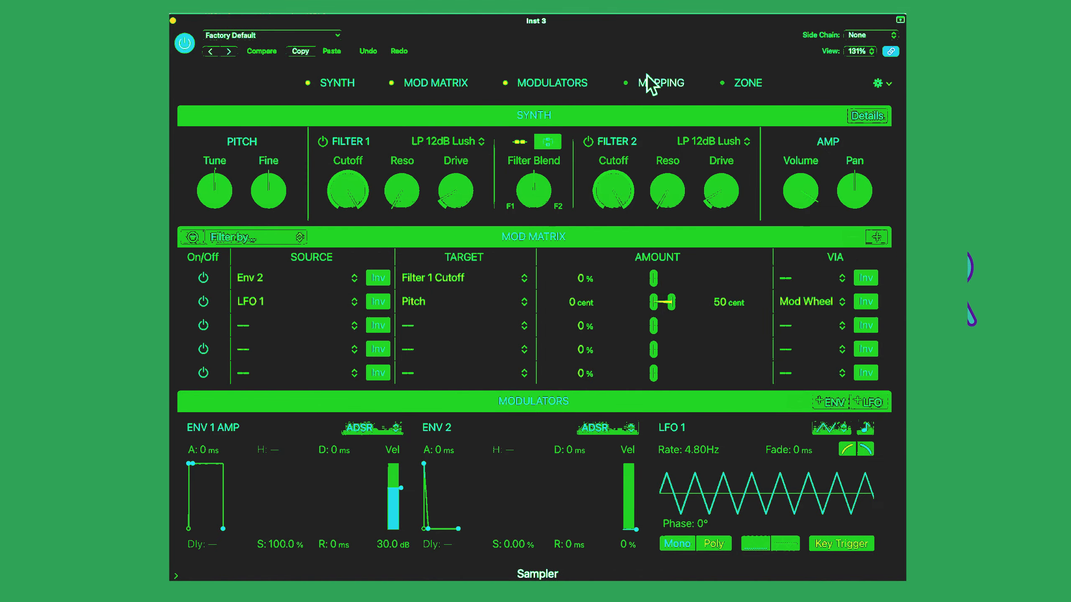
Show the Mapping section in the Sampler instrument, where audio files can be added to create groups
click(654, 84)
scroll(658, 99, up, 10)
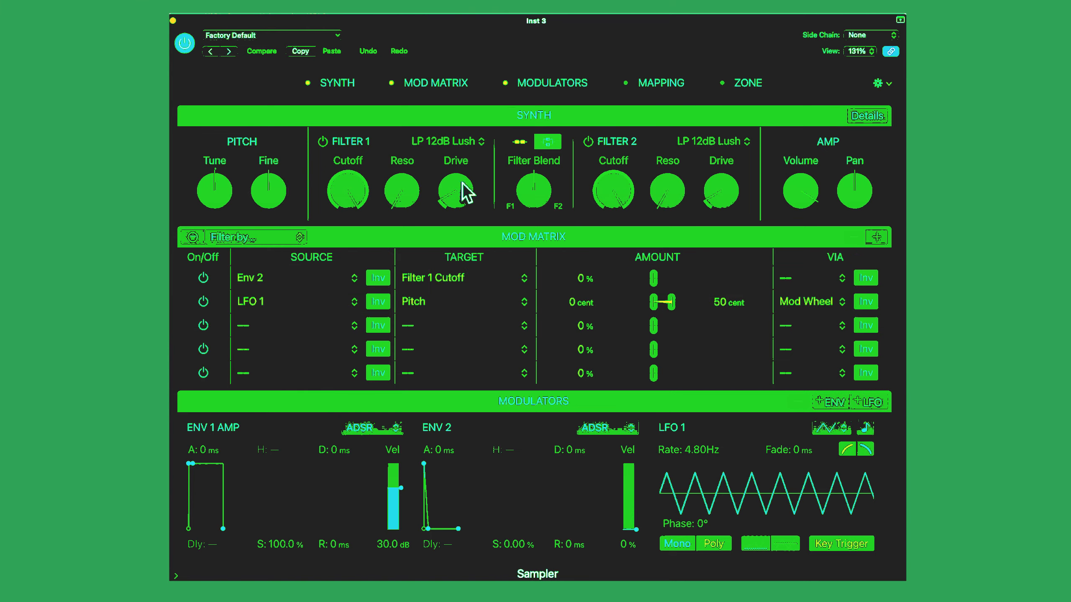
click(651, 87)
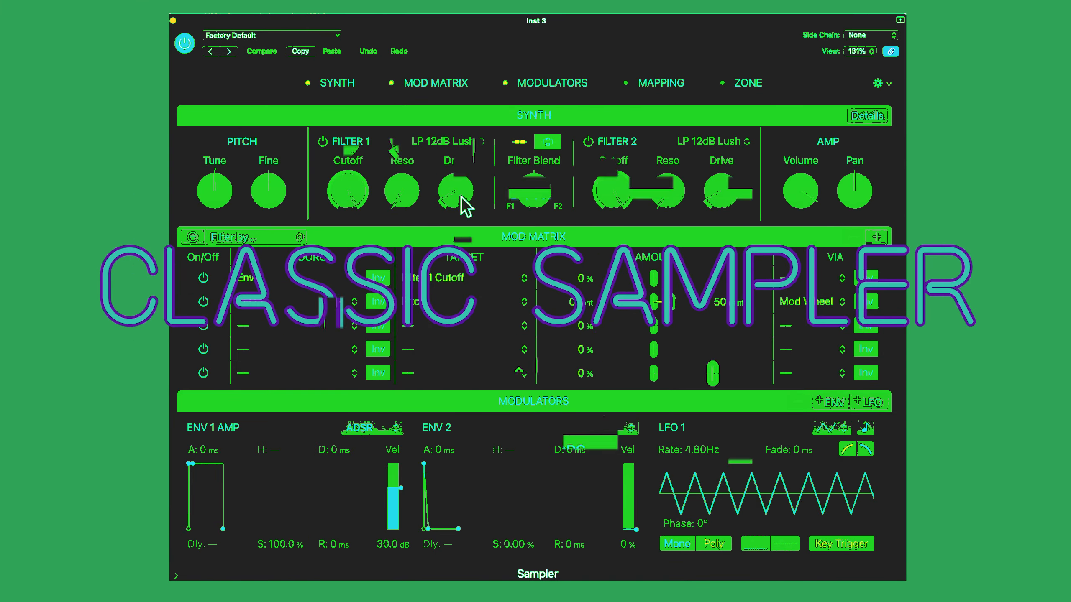
click(651, 81)
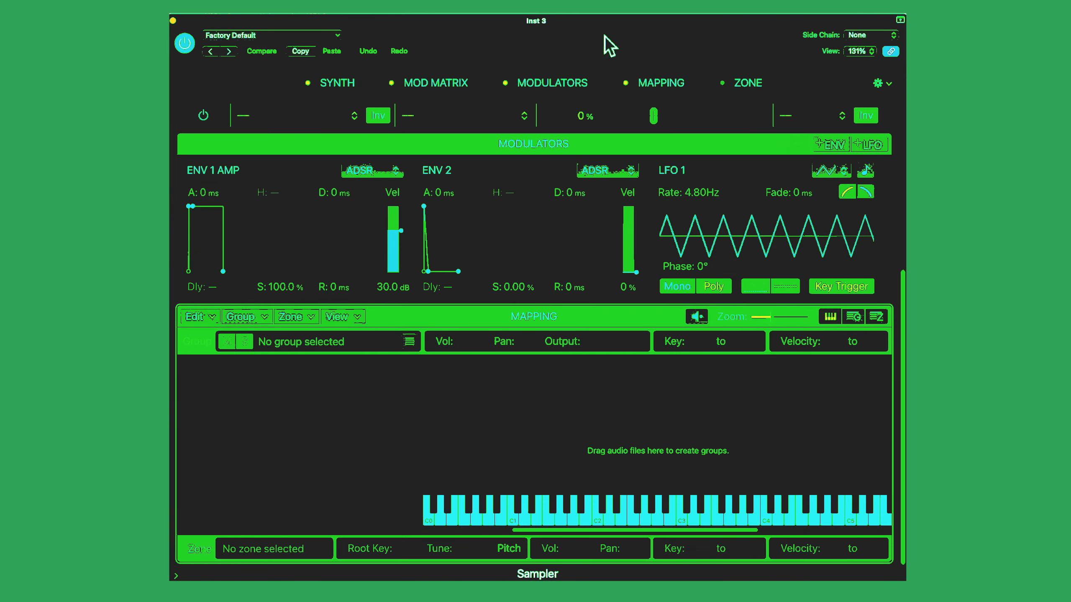